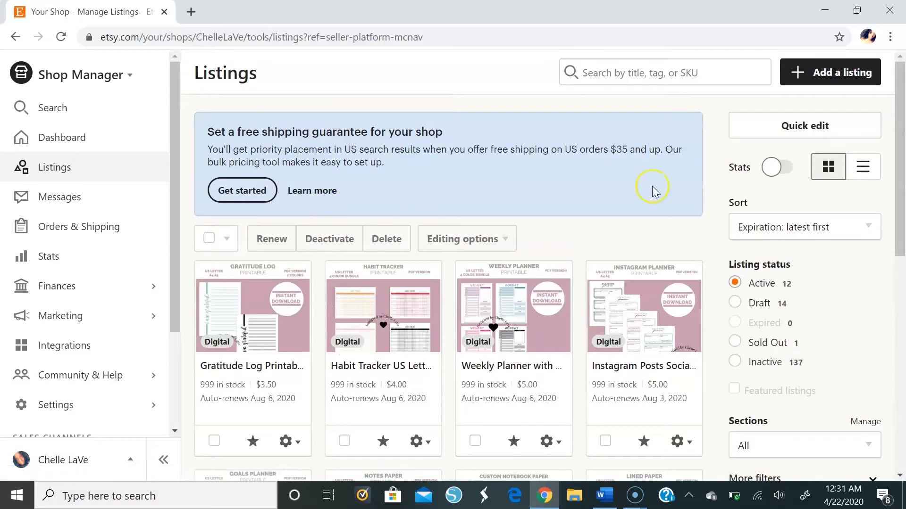
Look over the shop's active listings and start adding a new listing.
{"action": "scroll", "coordinate": [703, 175], "scroll_direction": "down", "scroll_amount": 10}
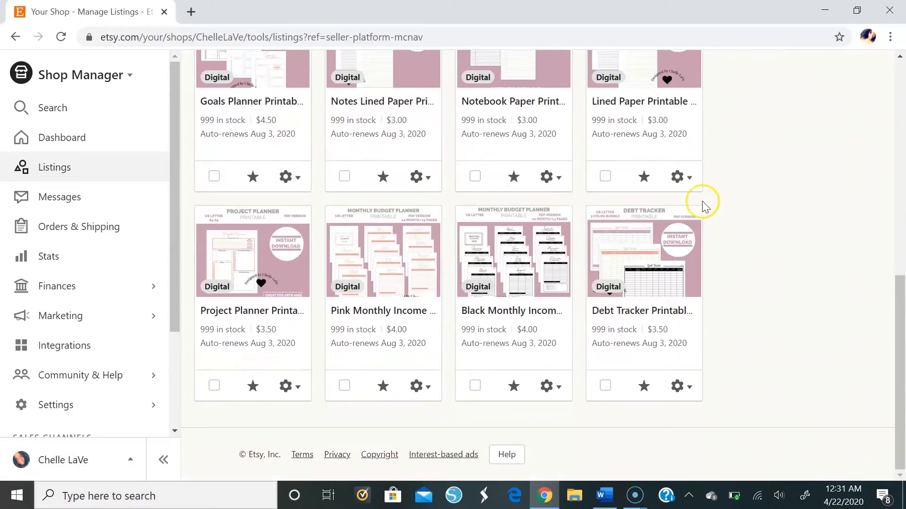
{"action": "scroll", "coordinate": [703, 208], "scroll_direction": "up", "scroll_amount": 9}
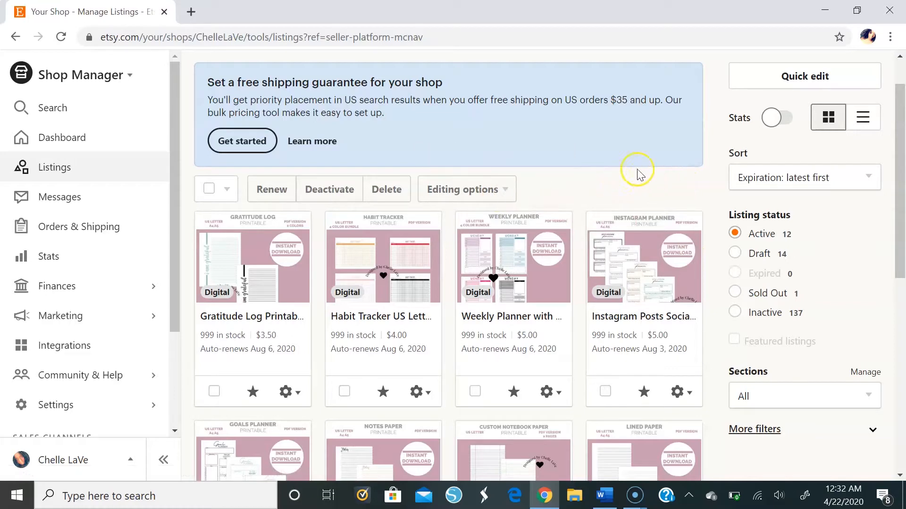
{"action": "scroll", "coordinate": [640, 174], "scroll_direction": "up", "scroll_amount": 1}
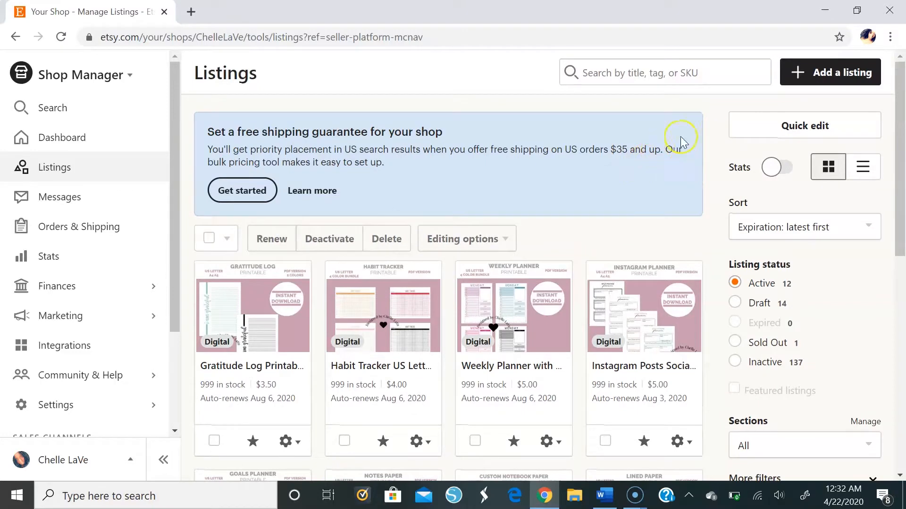
{"action": "left_click", "coordinate": [848, 74]}
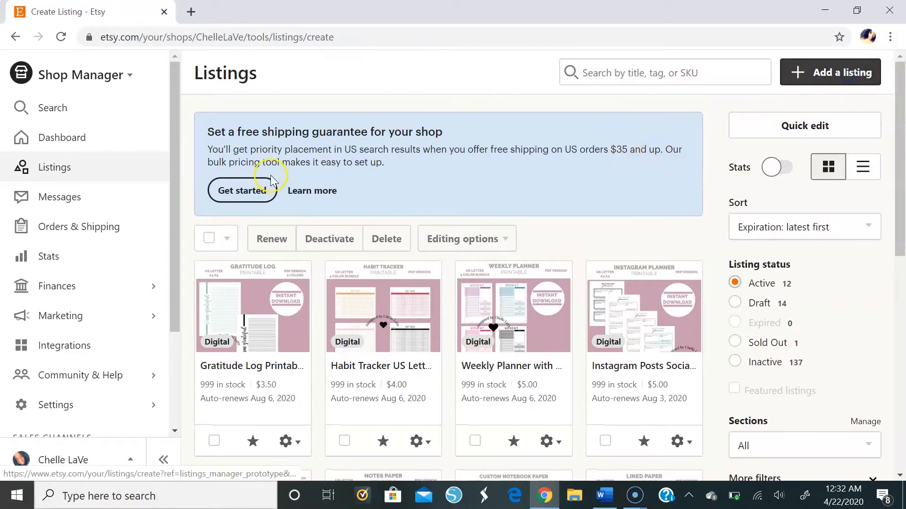
Start adding listing photos and browse from the Desktop shop folder to the Etsy Info folder inside Printables and Planner.
{"action": "scroll", "coordinate": [411, 208], "scroll_direction": "down", "scroll_amount": 1}
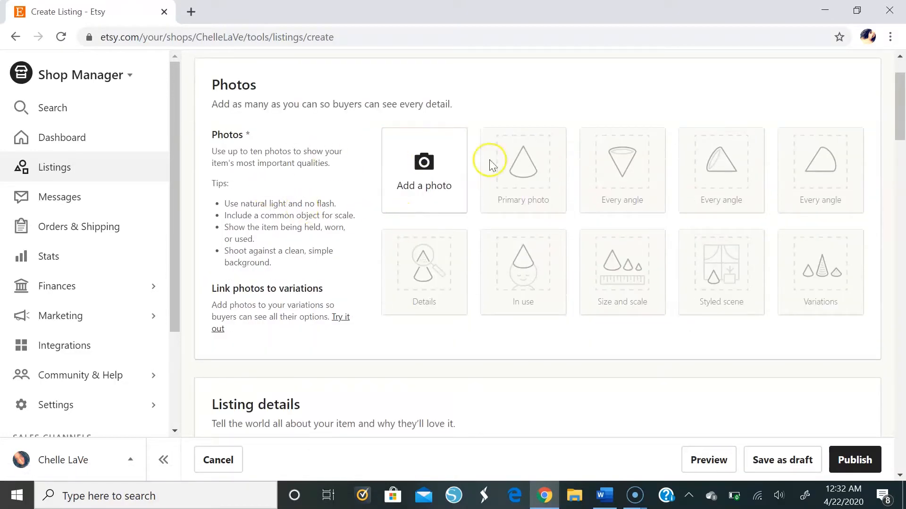
{"action": "left_click", "coordinate": [407, 184]}
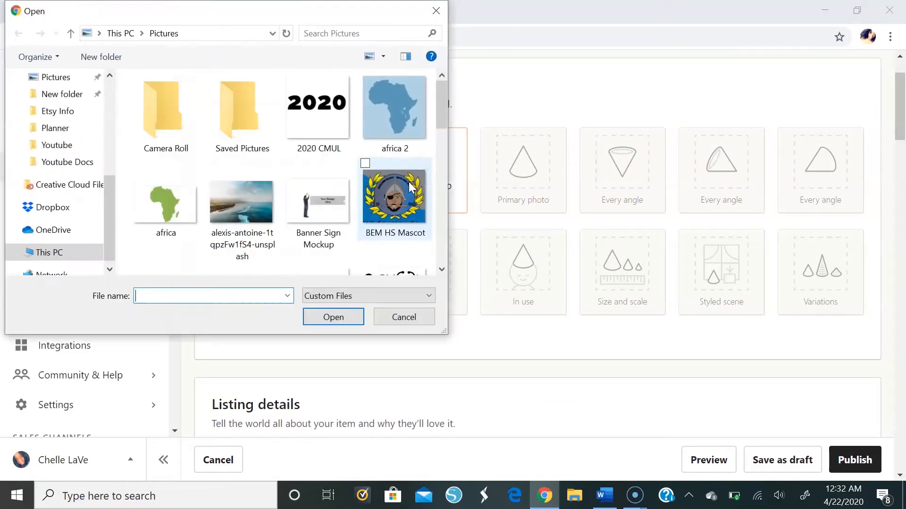
{"action": "left_click", "coordinate": [74, 140]}
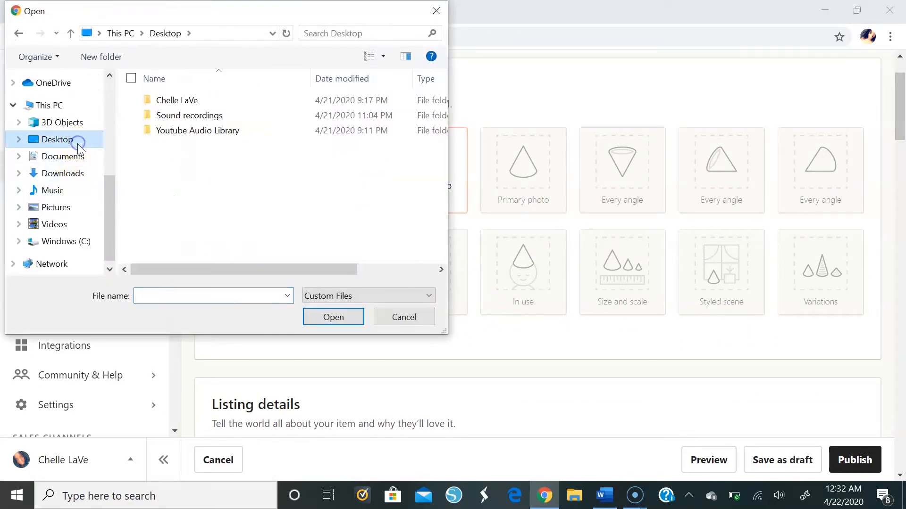
{"action": "double_click", "coordinate": [189, 100]}
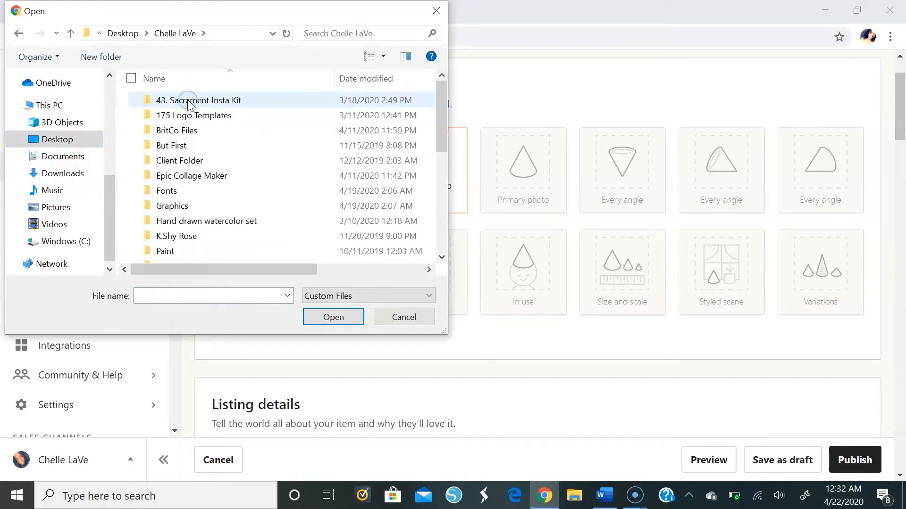
{"action": "scroll", "coordinate": [233, 166], "scroll_direction": "down", "scroll_amount": 2}
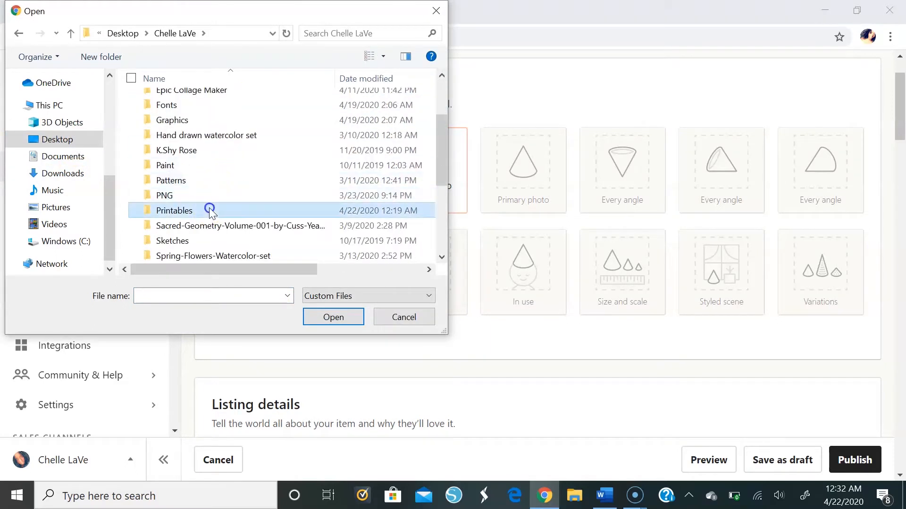
{"action": "double_click", "coordinate": [210, 211]}
{"action": "double_click", "coordinate": [219, 162]}
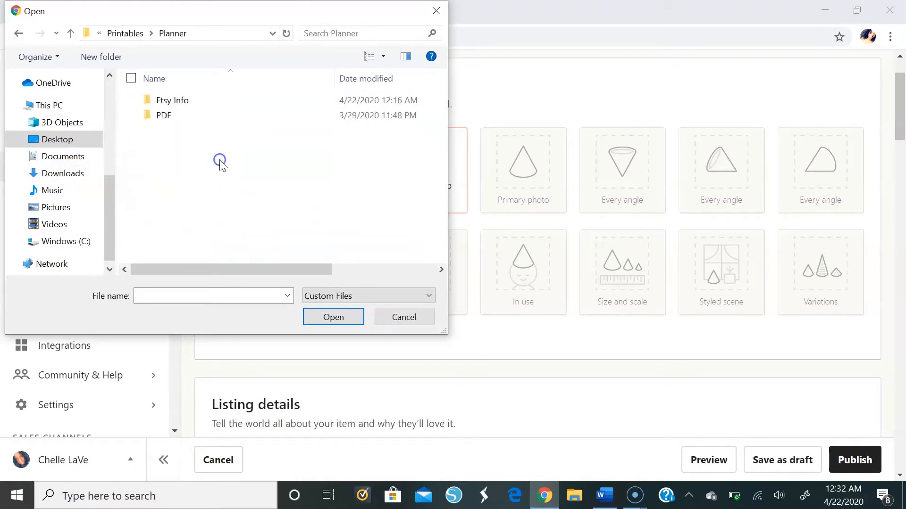
{"action": "double_click", "coordinate": [190, 100]}
Upload images PP4 through PP9 to the listing and make PP9 the primary photo.
{"action": "scroll", "coordinate": [245, 134], "scroll_direction": "down", "scroll_amount": 2}
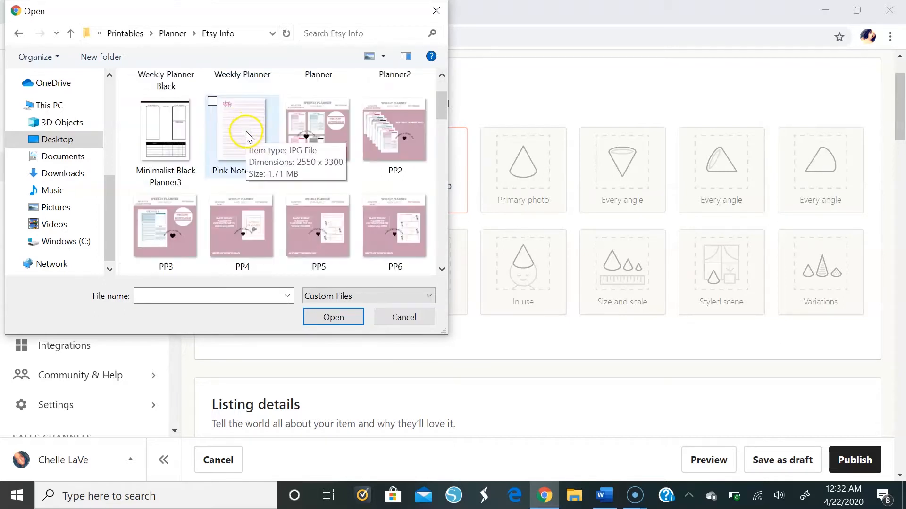
{"action": "scroll", "coordinate": [247, 137], "scroll_direction": "down", "scroll_amount": 2}
{"action": "left_click", "coordinate": [235, 146]}
{"action": "left_click", "coordinate": [312, 134], "text": "ctrl"}
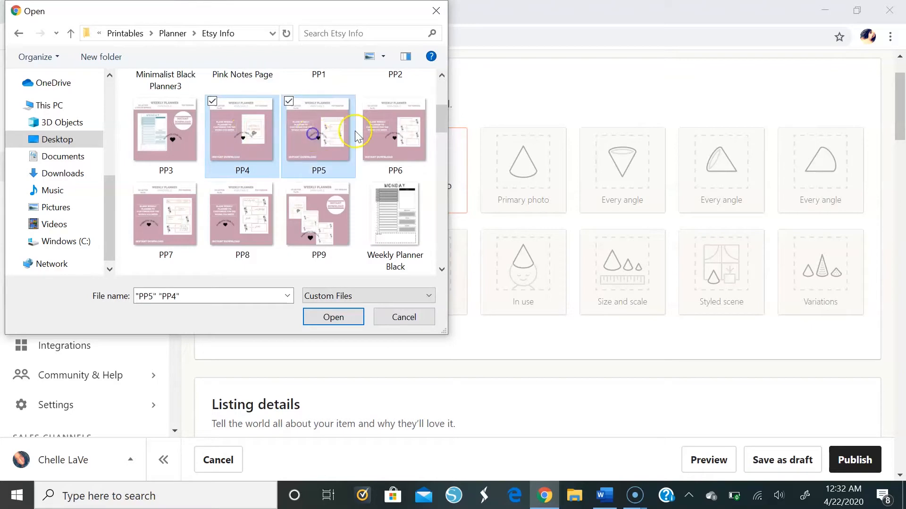
{"action": "left_click", "coordinate": [386, 136], "text": "ctrl"}
{"action": "left_click", "coordinate": [166, 218], "text": "ctrl"}
{"action": "left_click", "coordinate": [234, 208], "text": "ctrl"}
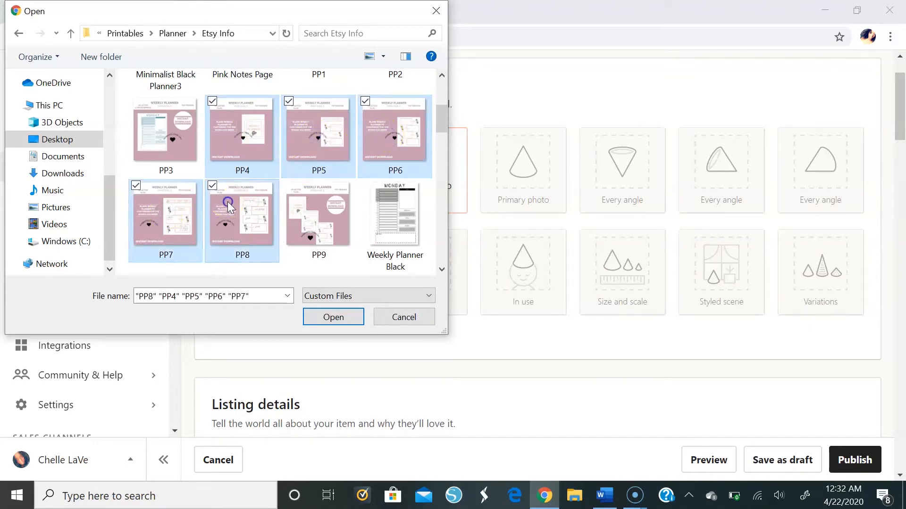
{"action": "left_click", "coordinate": [310, 207], "text": "ctrl"}
{"action": "left_click", "coordinate": [332, 318]}
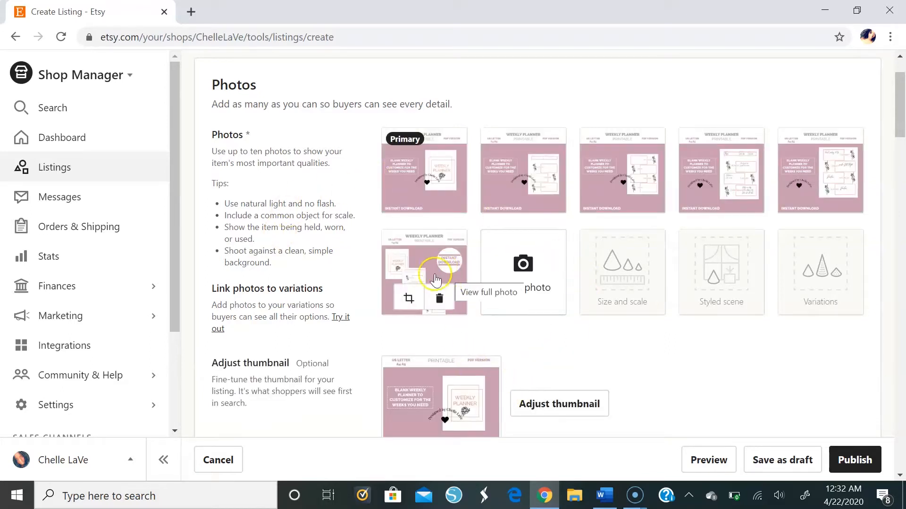
{"action": "left_click_drag", "start_coordinate": [446, 288], "coordinate": [427, 201]}
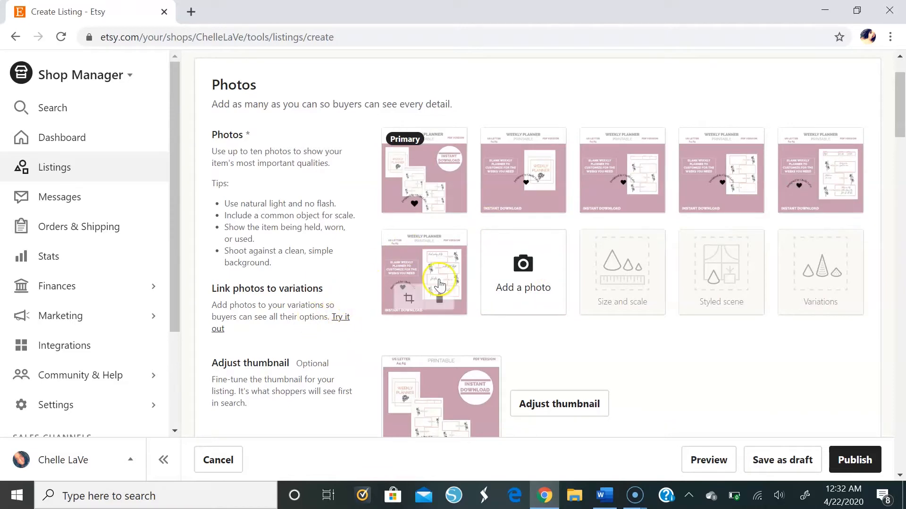
Reposition the primary photo in the listing thumbnail so the Weekly Planner heading shows in full, and save the thumbnail.
{"action": "scroll", "coordinate": [479, 344], "scroll_direction": "down", "scroll_amount": 2}
{"action": "left_click", "coordinate": [567, 337]}
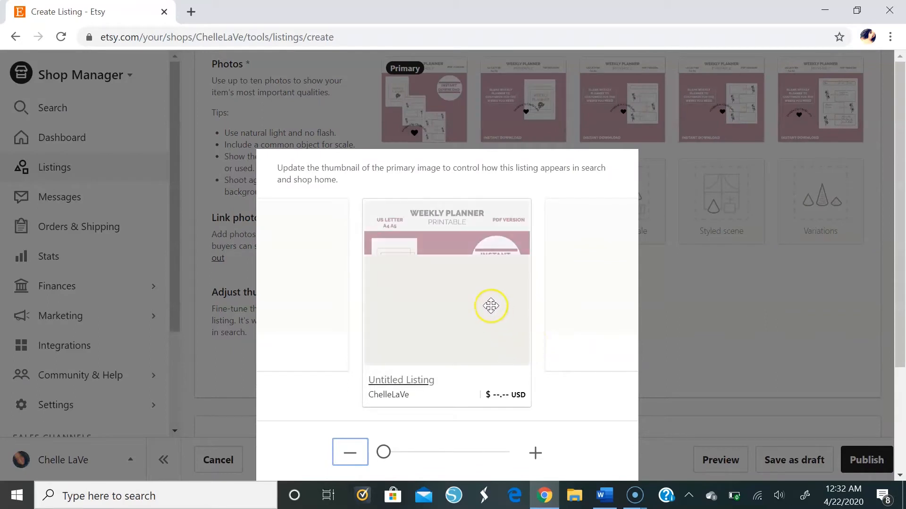
{"action": "left_click", "coordinate": [453, 248]}
{"action": "mouse_move", "coordinate": [453, 249]}
{"action": "left_mouse_down"}
{"action": "mouse_move", "coordinate": [444, 277]}
{"action": "mouse_move", "coordinate": [455, 231]}
{"action": "left_mouse_up"}
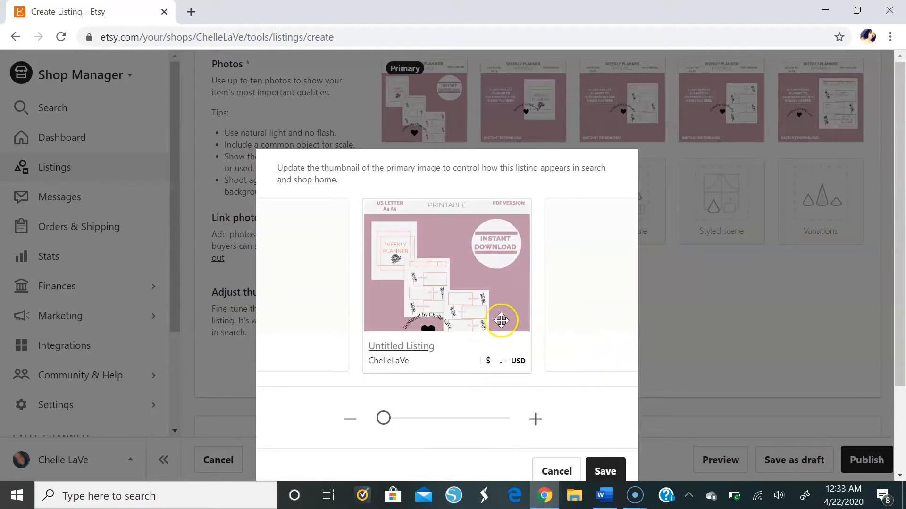
{"action": "left_click_drag", "start_coordinate": [461, 257], "coordinate": [461, 265]}
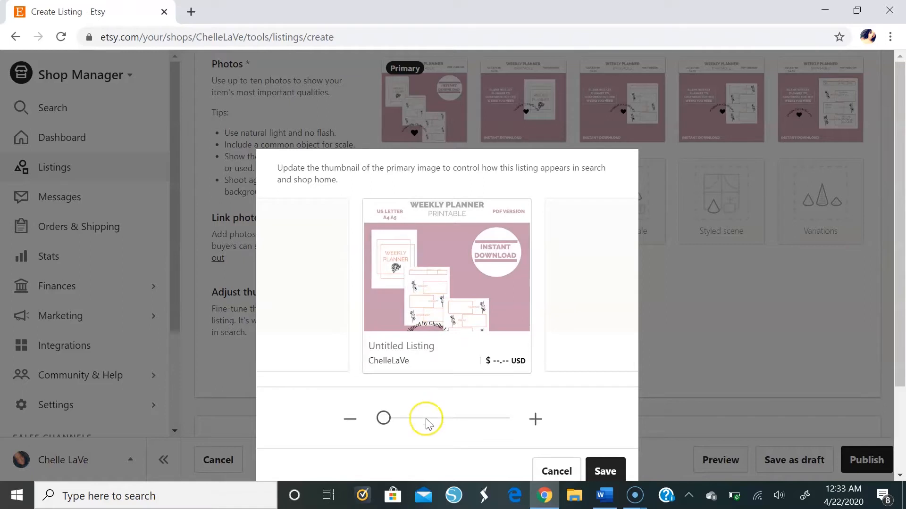
{"action": "scroll", "coordinate": [617, 387], "scroll_direction": "down", "scroll_amount": 3}
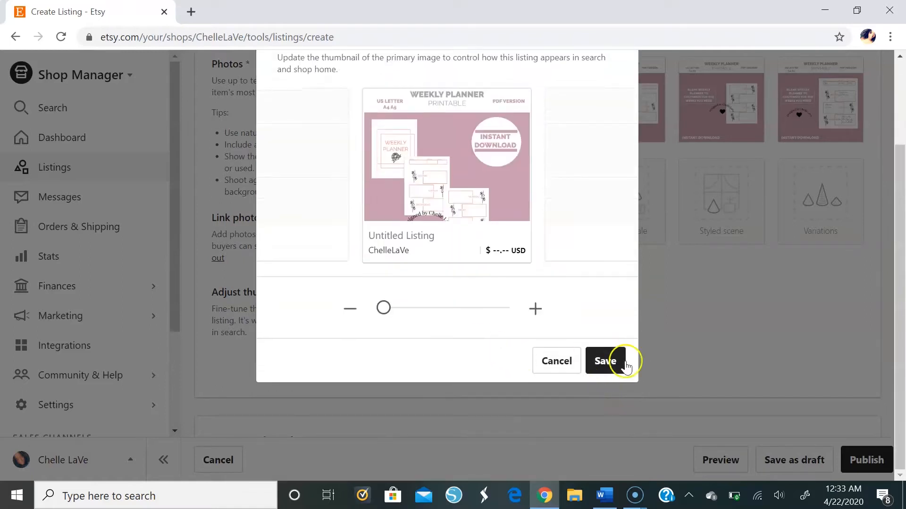
{"action": "left_click", "coordinate": [613, 361]}
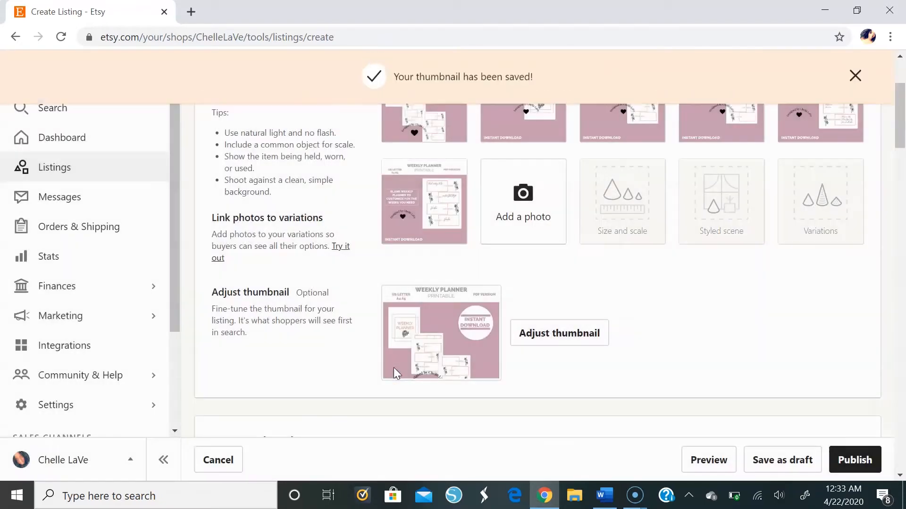
{"action": "scroll", "coordinate": [375, 342], "scroll_direction": "up", "scroll_amount": 3}
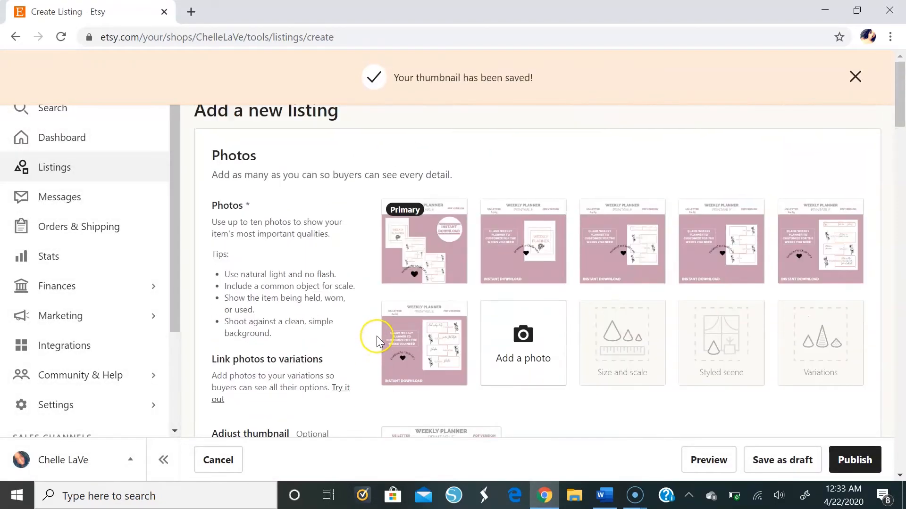
{"action": "scroll", "coordinate": [376, 336], "scroll_direction": "down", "scroll_amount": 3}
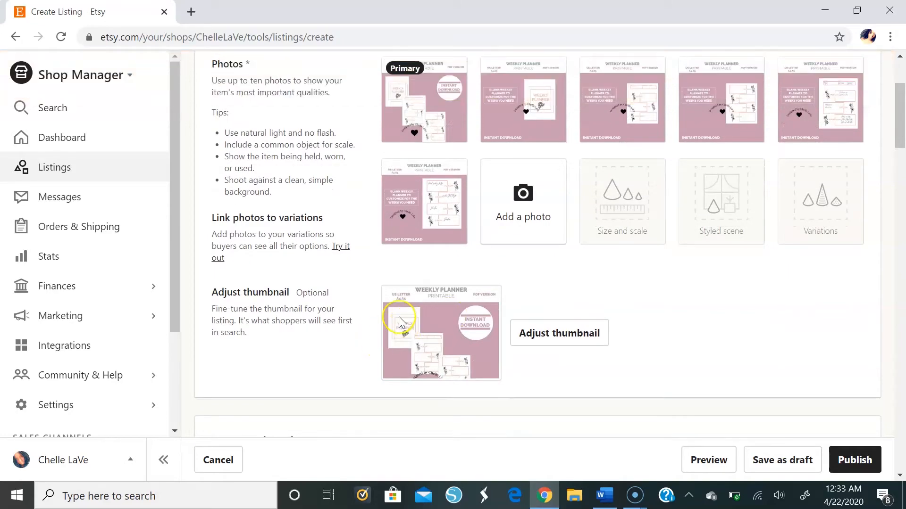
Enter the listing title "Flower Weekly Planner Reusable Pages Comes in Letter A4 A5".
{"action": "scroll", "coordinate": [397, 321], "scroll_direction": "down", "scroll_amount": 4}
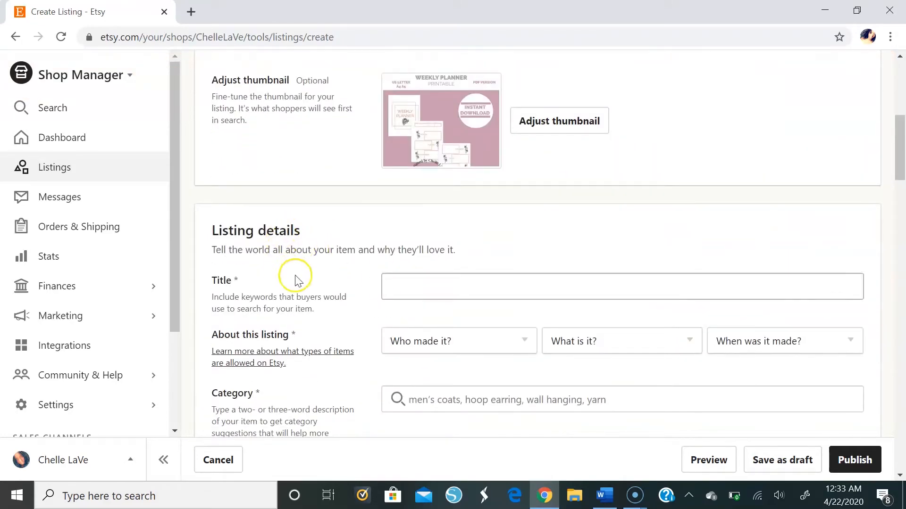
{"action": "scroll", "coordinate": [331, 271], "scroll_direction": "down", "scroll_amount": 2}
{"action": "left_click", "coordinate": [412, 208]}
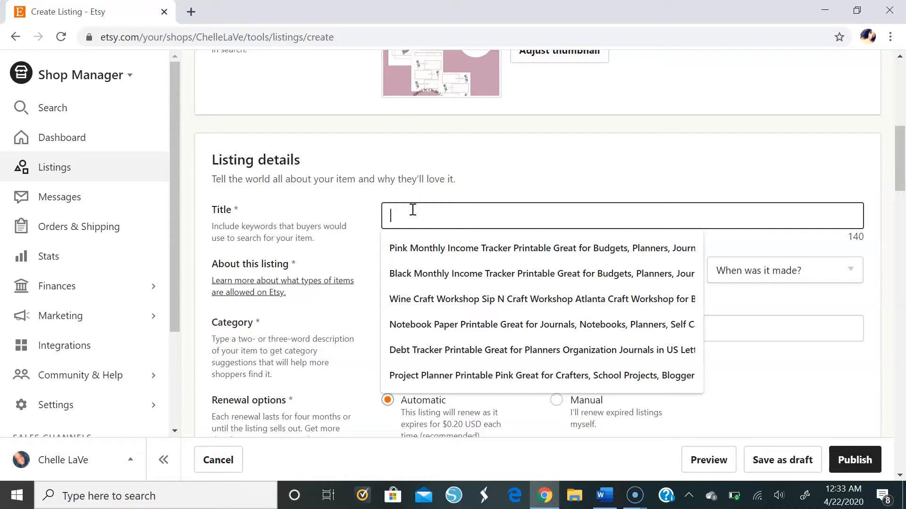
{"action": "type", "text": "Flowe"}
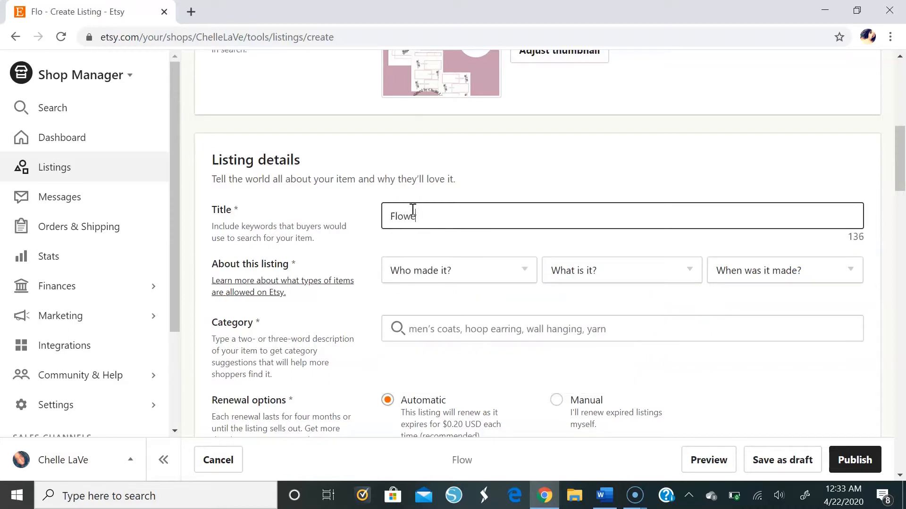
{"action": "type", "text": "r Weeklu"}
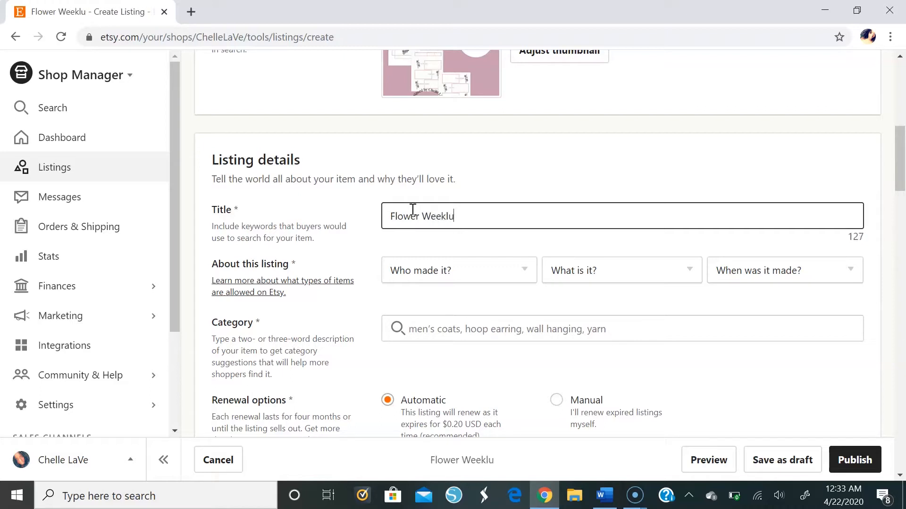
{"action": "key", "text": "BackSpace"}
{"action": "type", "text": "y "}
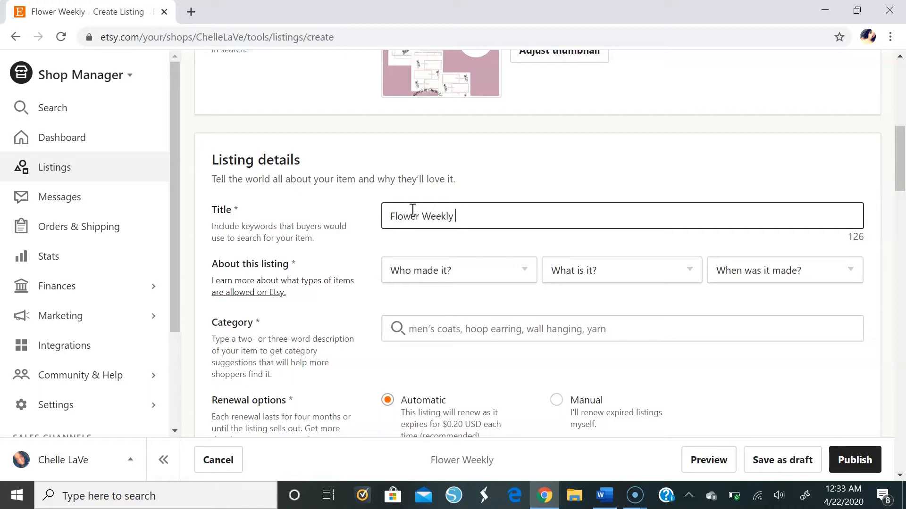
{"action": "type", "text": "Planner"}
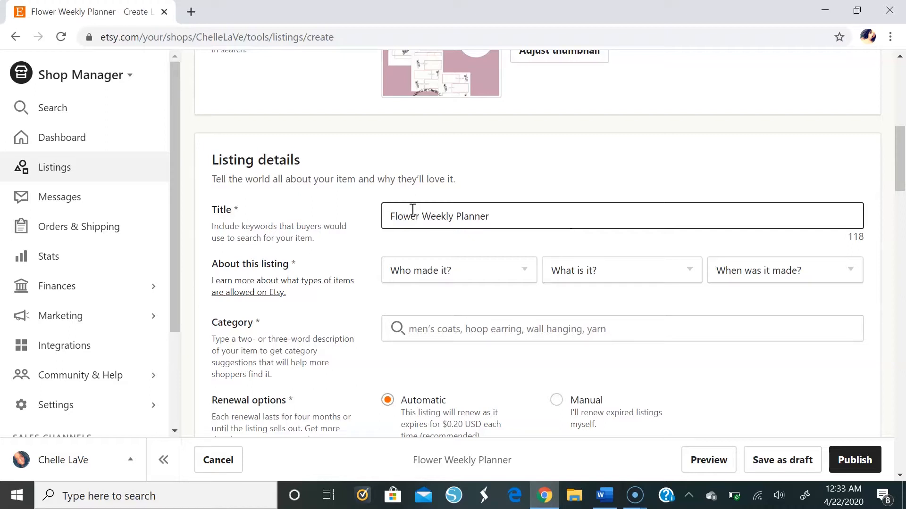
{"action": "type", "text": "Reusu"}
{"action": "key", "text": "BackSpace"}
{"action": "type", "text": "able "}
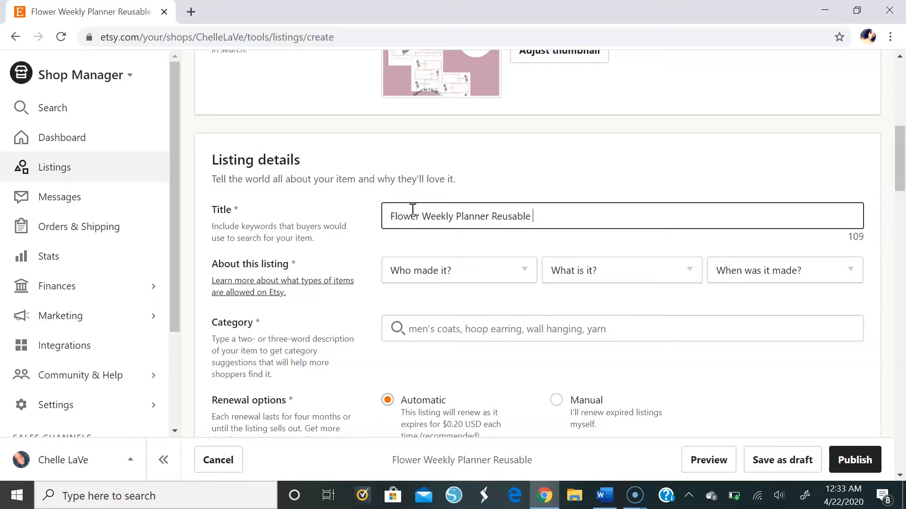
{"action": "type", "text": "Pages "}
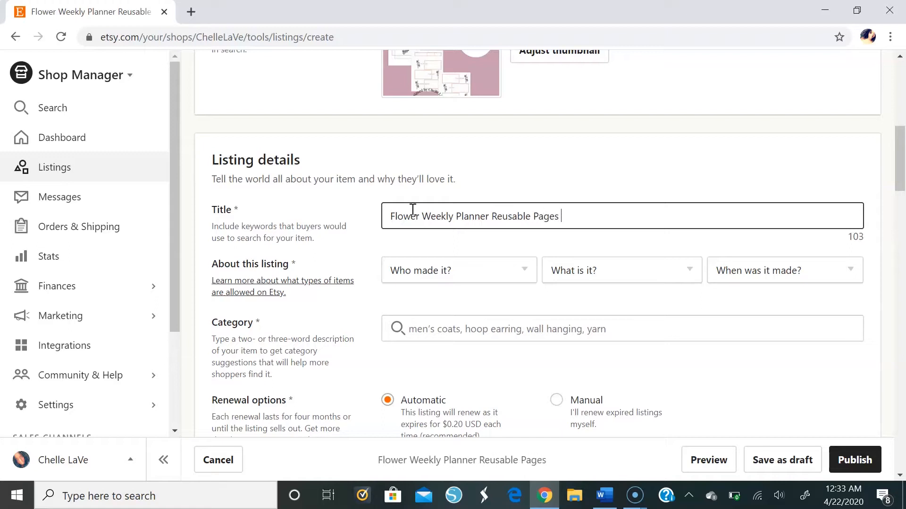
{"action": "type", "text": "Co"}
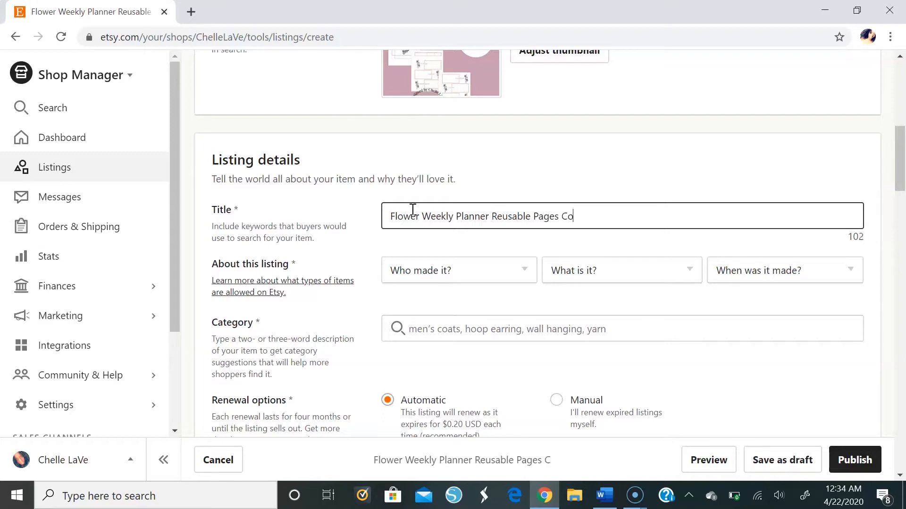
{"action": "type", "text": "mes in "}
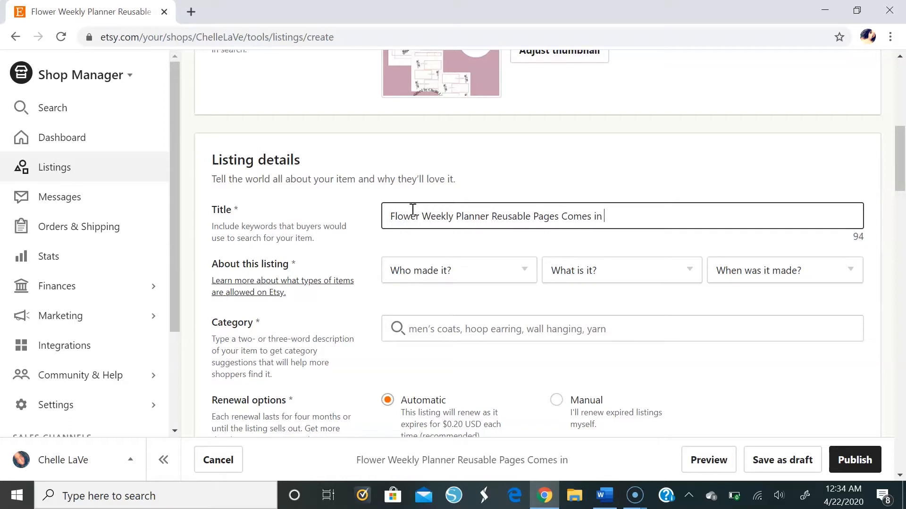
{"action": "type", "text": "Letter"}
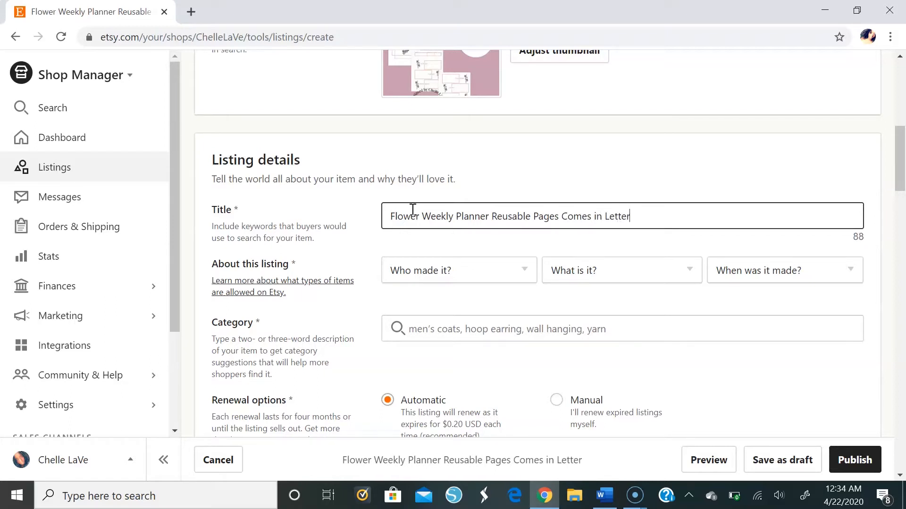
{"action": "type", "text": " A"}
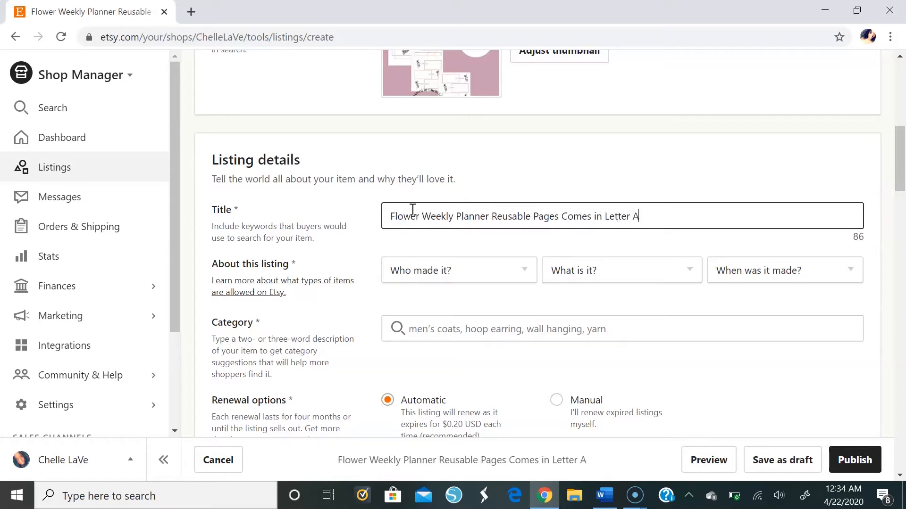
{"action": "type", "text": "4 A5"}
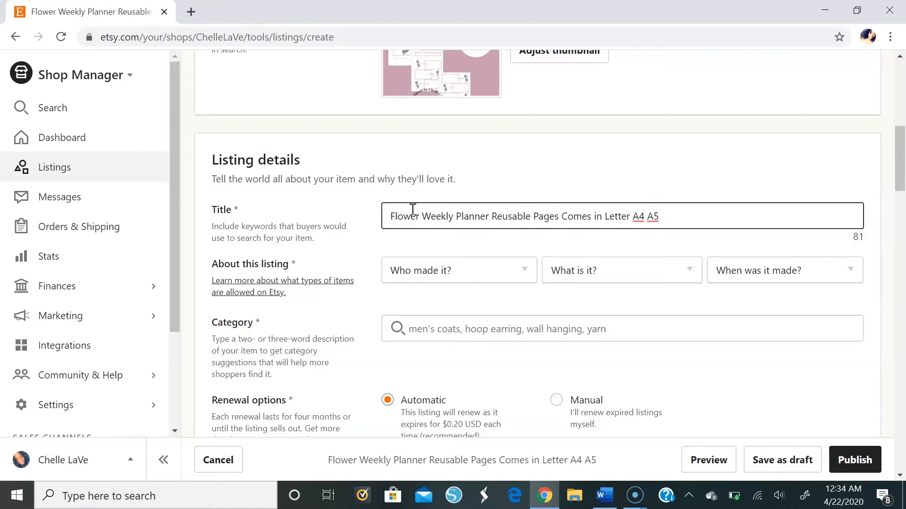
Extend the listing title with "It's Great for Journals and Planners" after "Letter A4 A5".
{"action": "type", "text": "It's Gret"}
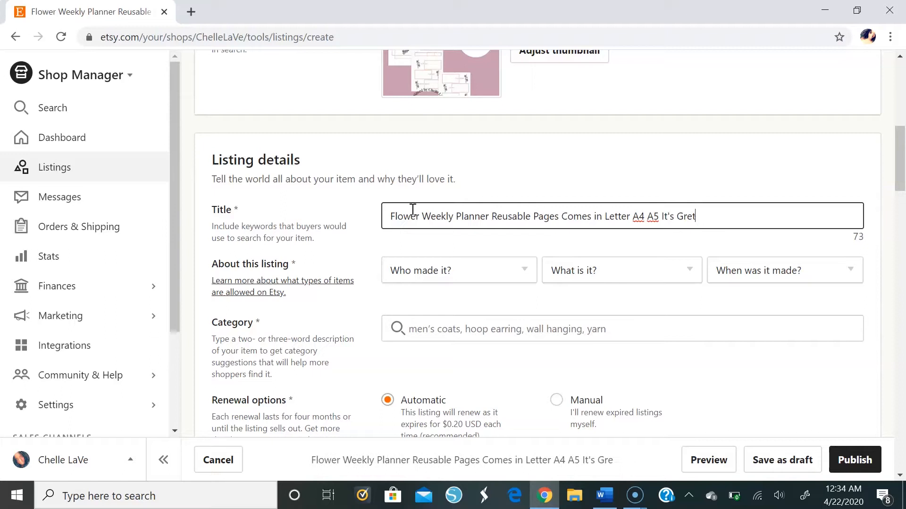
{"action": "key", "text": "BackSpace"}
{"action": "type", "text": "at for "}
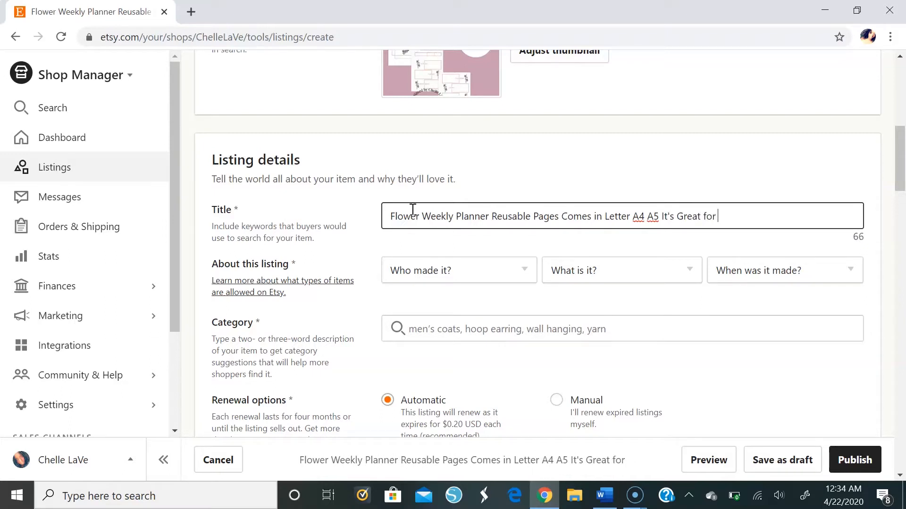
{"action": "type", "text": "Journal"}
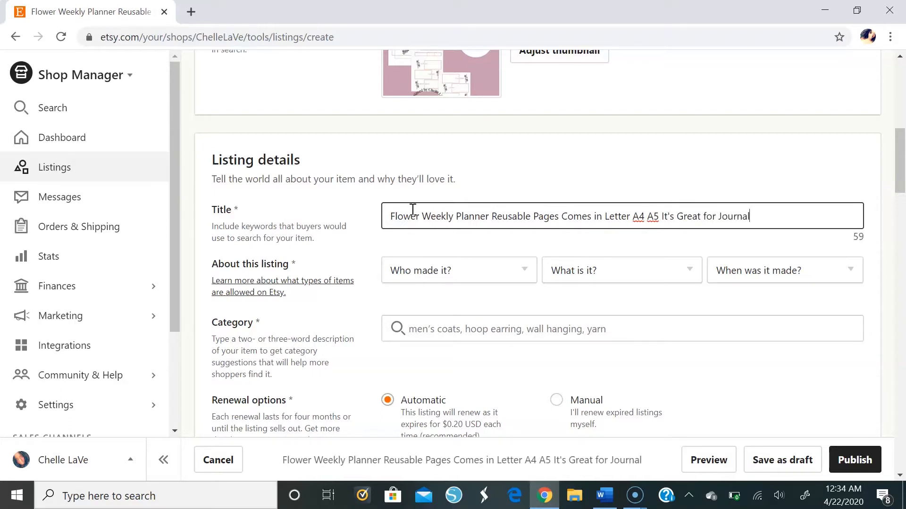
{"action": "type", "text": "s and Planners"}
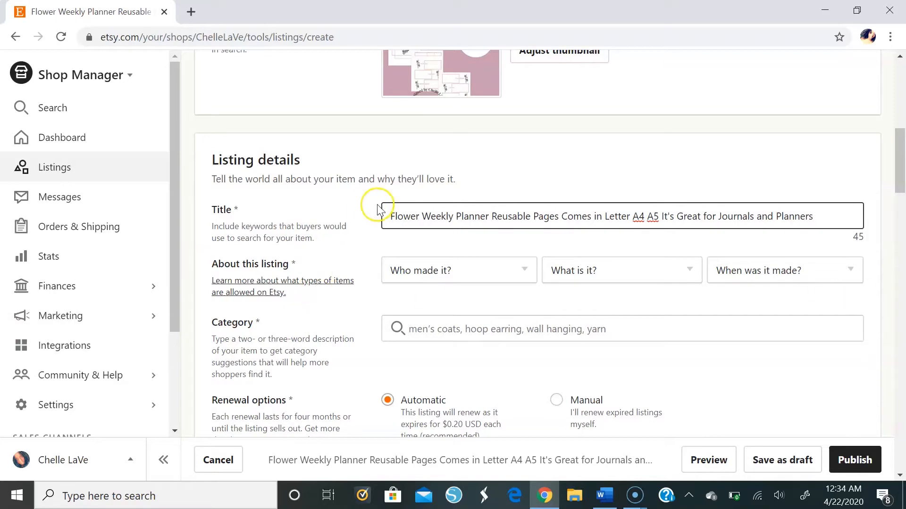
{"action": "scroll", "coordinate": [378, 207], "scroll_direction": "down", "scroll_amount": 3}
{"action": "scroll", "coordinate": [542, 160], "scroll_direction": "up", "scroll_amount": 2}
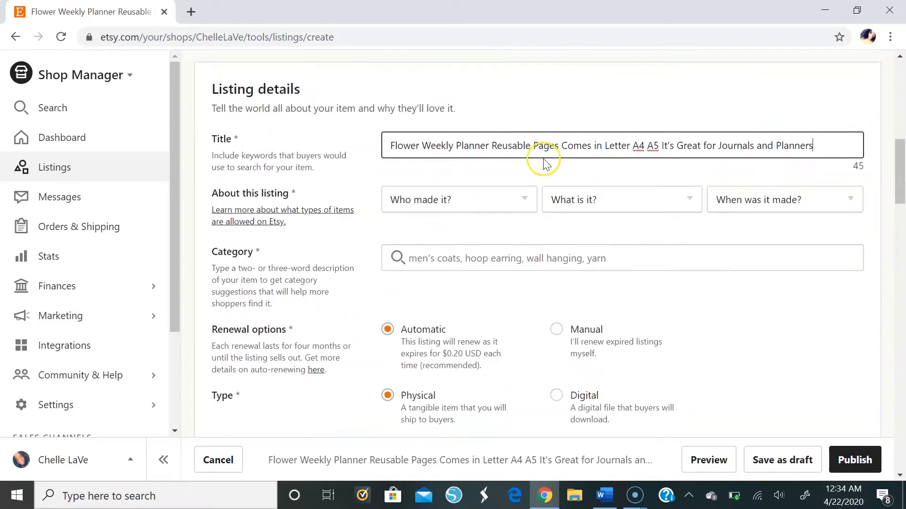
Reword the end of the title to read "It's Great Addition to Journals and Planners".
{"action": "left_click", "coordinate": [701, 145]}
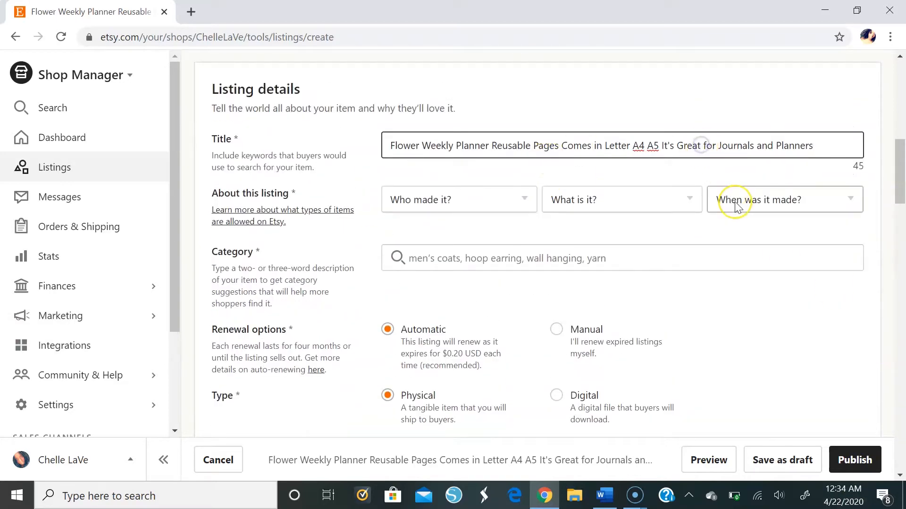
{"action": "type", "text": "Addition"}
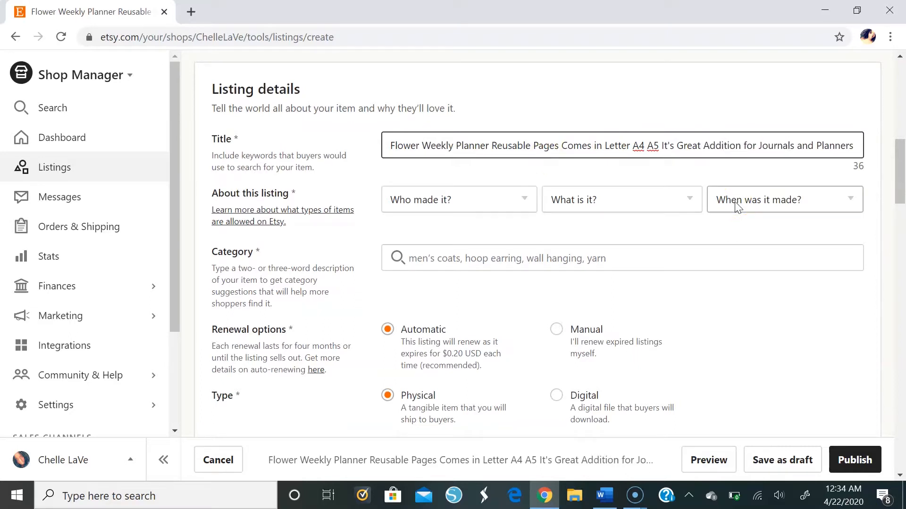
{"action": "left_click", "coordinate": [757, 147]}
{"action": "key", "text": "BackSpace"}
{"action": "key", "text": "BackSpace"}
{"action": "key", "text": "BackSpace"}
{"action": "type", "text": "to"}
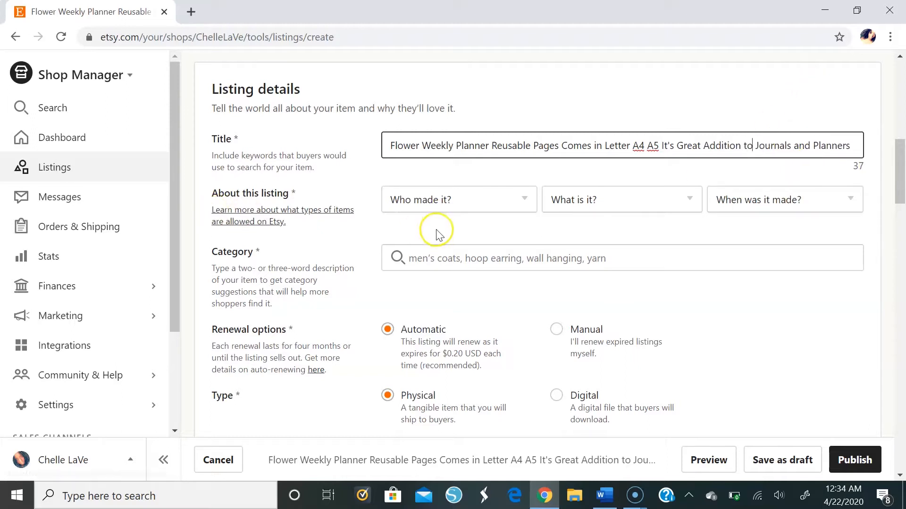
Describe the item's origin as made by "I did", "A finished product", made in "2020 - 2020".
{"action": "left_click", "coordinate": [446, 200]}
{"action": "left_click", "coordinate": [441, 262]}
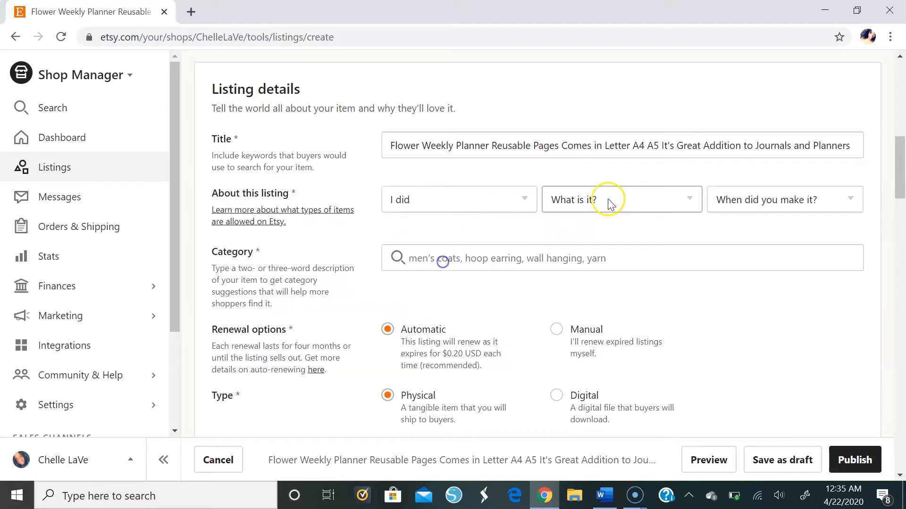
{"action": "left_click", "coordinate": [607, 200]}
{"action": "left_click", "coordinate": [613, 264]}
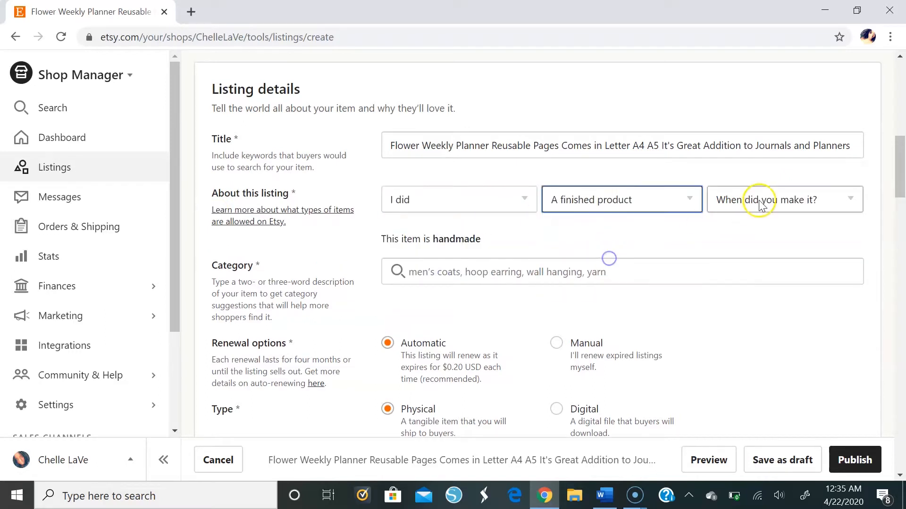
{"action": "left_click", "coordinate": [760, 200]}
{"action": "left_click", "coordinate": [744, 304]}
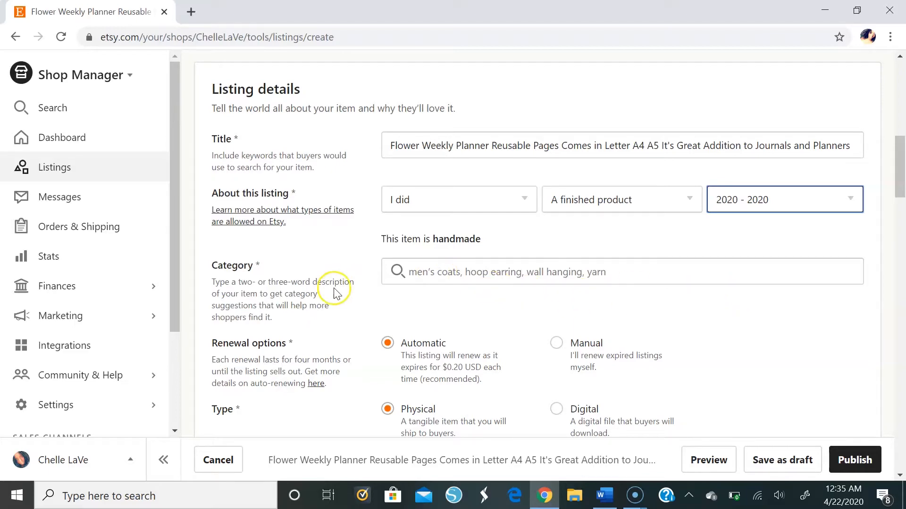
Search the listing categories for "planner" and assign Calendars & Planners under Paper & Party Supplies.
{"action": "scroll", "coordinate": [453, 170], "scroll_direction": "down", "scroll_amount": 2}
{"action": "left_click", "coordinate": [439, 201]}
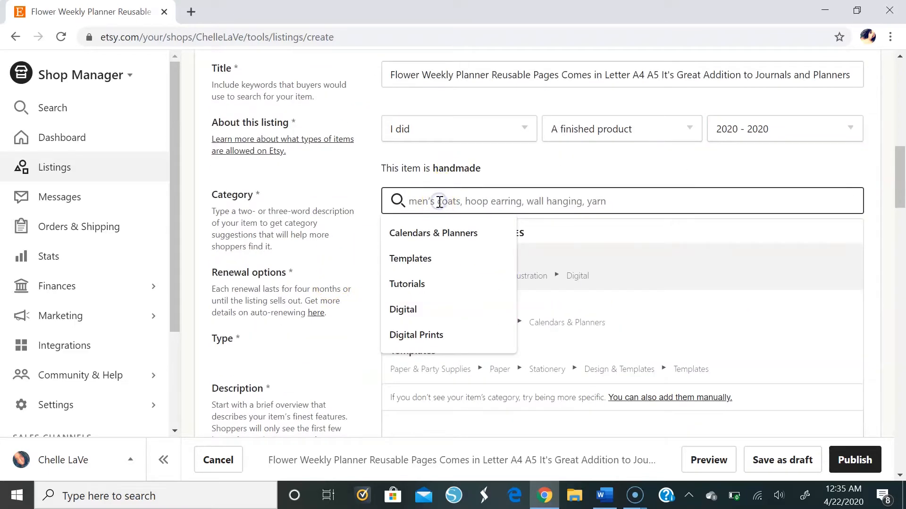
{"action": "type", "text": "ca"}
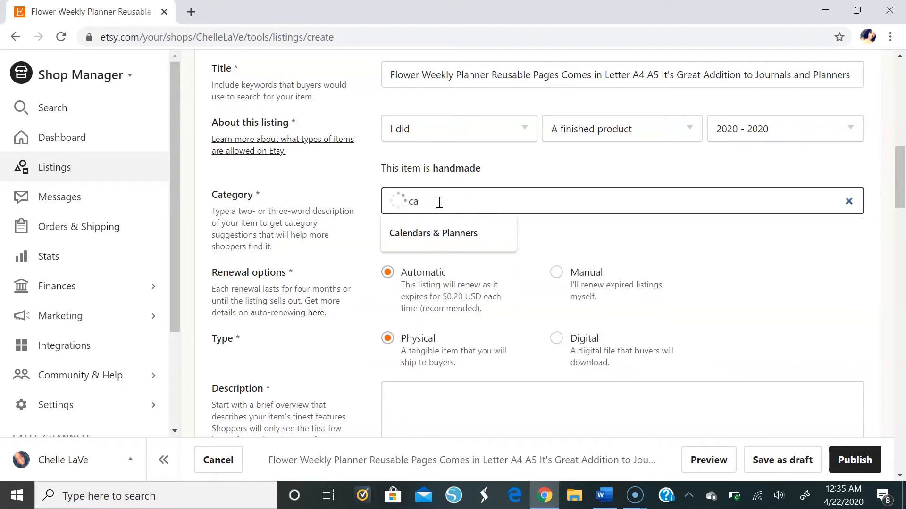
{"action": "type", "text": "s"}
{"action": "key", "text": "BackSpace"}
{"action": "key", "text": "BackSpace"}
{"action": "key", "text": "BackSpace"}
{"action": "key", "text": "BackSpace"}
{"action": "key", "text": "BackSpace"}
{"action": "key", "text": "BackSpace"}
{"action": "key", "text": "BackSpace"}
{"action": "type", "text": "planner"}
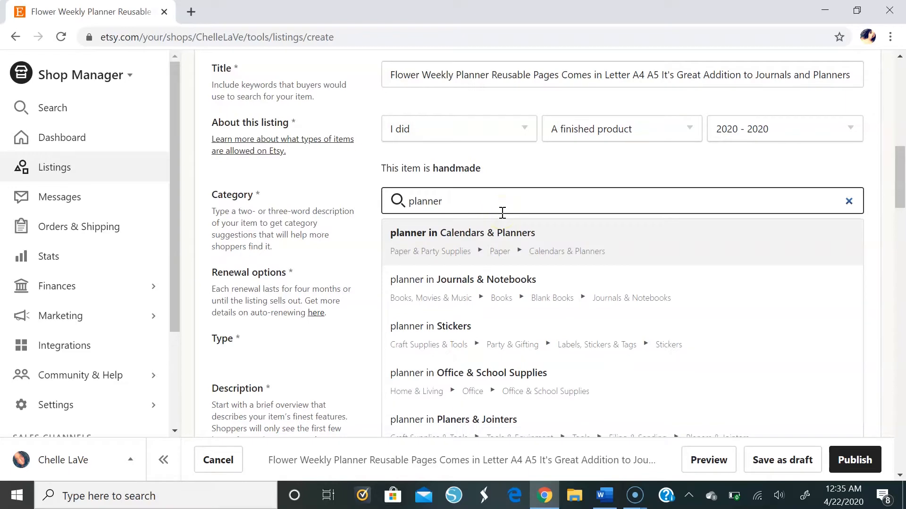
{"action": "scroll", "coordinate": [487, 244], "scroll_direction": "down", "scroll_amount": 3}
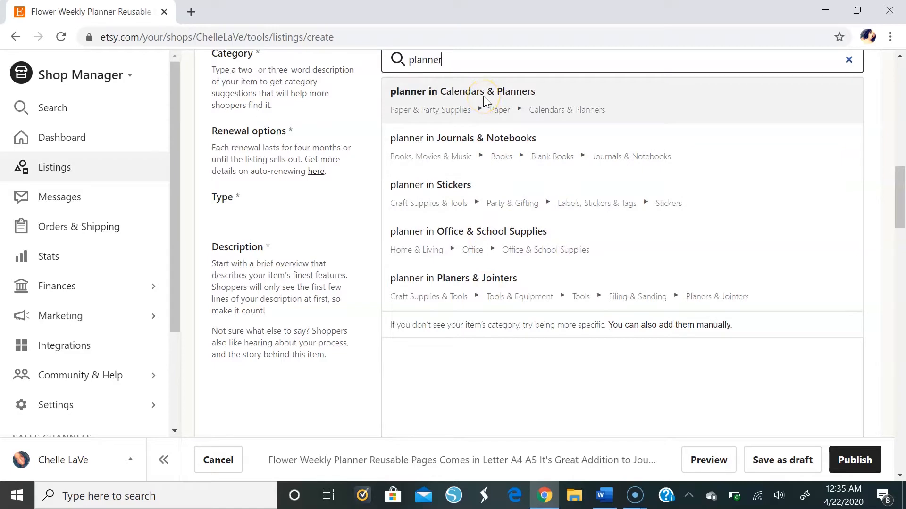
{"action": "left_click", "coordinate": [483, 95]}
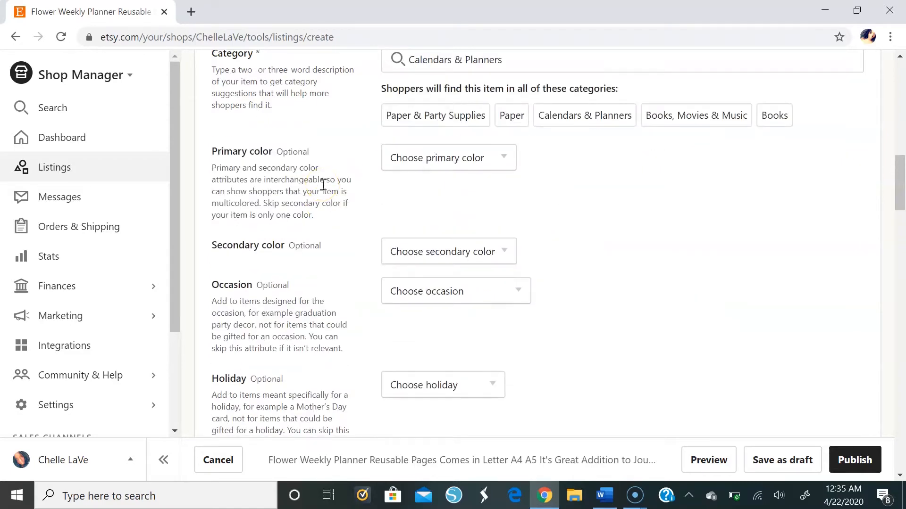
Review the optional primary and secondary color choices without selecting any color.
{"action": "scroll", "coordinate": [344, 157], "scroll_direction": "down", "scroll_amount": 2}
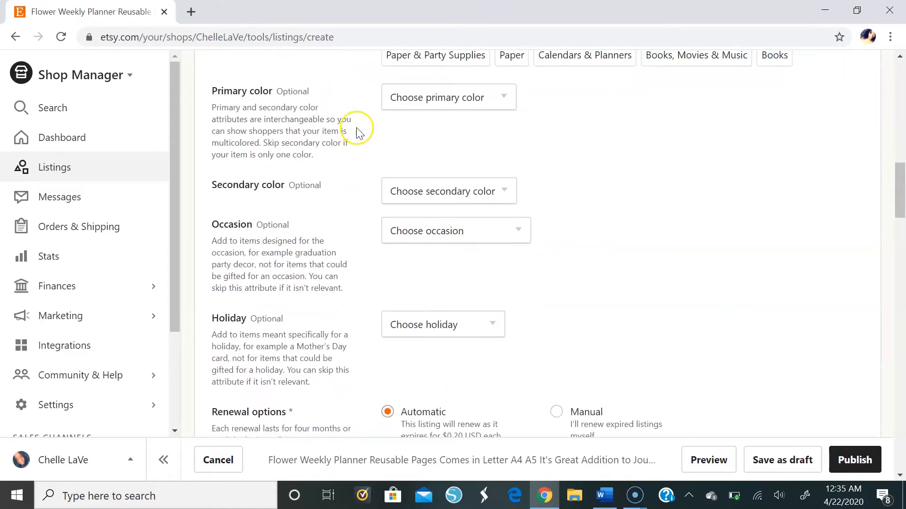
{"action": "scroll", "coordinate": [358, 127], "scroll_direction": "up", "scroll_amount": 2}
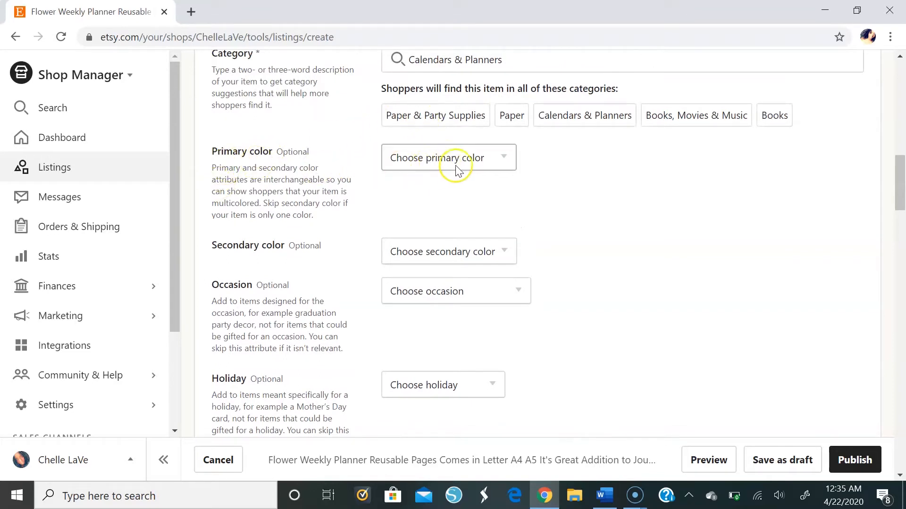
{"action": "scroll", "coordinate": [302, 200], "scroll_direction": "down", "scroll_amount": 2}
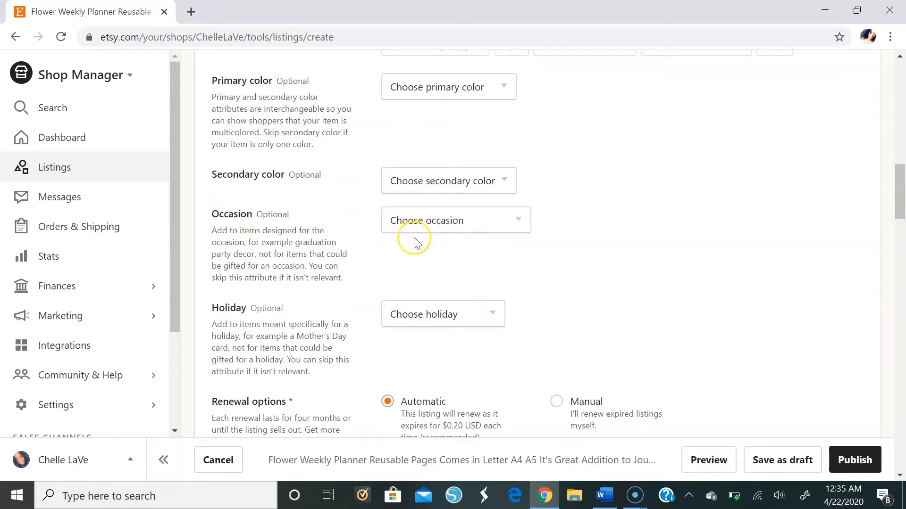
{"action": "left_click", "coordinate": [461, 87]}
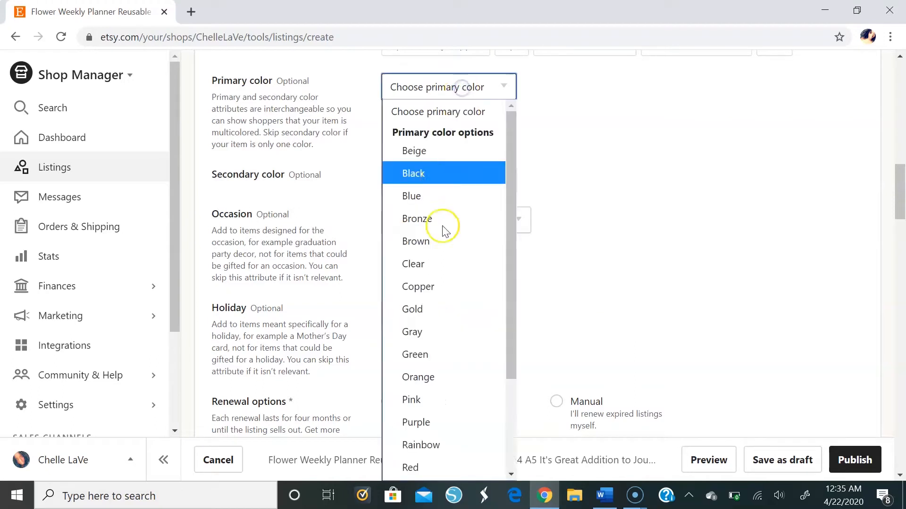
{"action": "scroll", "coordinate": [451, 415], "scroll_direction": "down", "scroll_amount": 3}
{"action": "scroll", "coordinate": [426, 341], "scroll_direction": "up", "scroll_amount": 3}
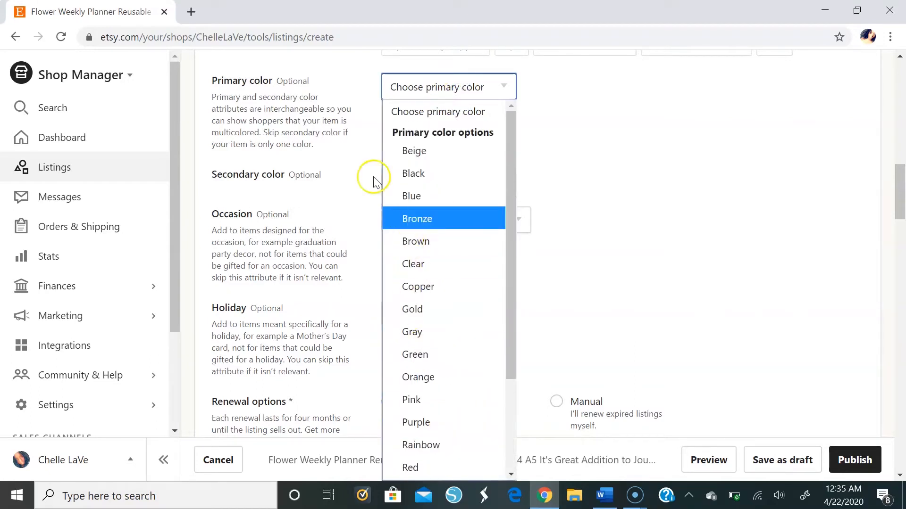
{"action": "left_click_drag", "start_coordinate": [337, 109], "coordinate": [338, 115]}
{"action": "left_click", "coordinate": [349, 193]}
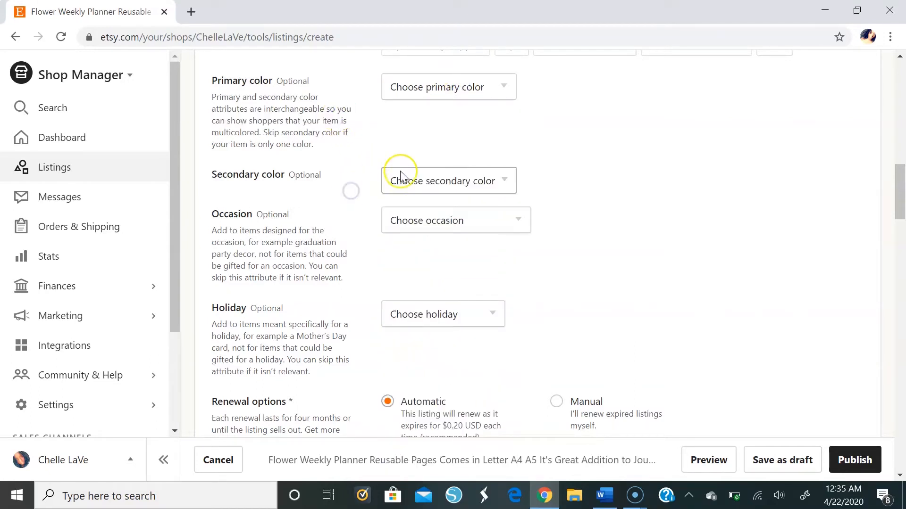
{"action": "left_click", "coordinate": [443, 182]}
{"action": "scroll", "coordinate": [434, 307], "scroll_direction": "down", "scroll_amount": 5}
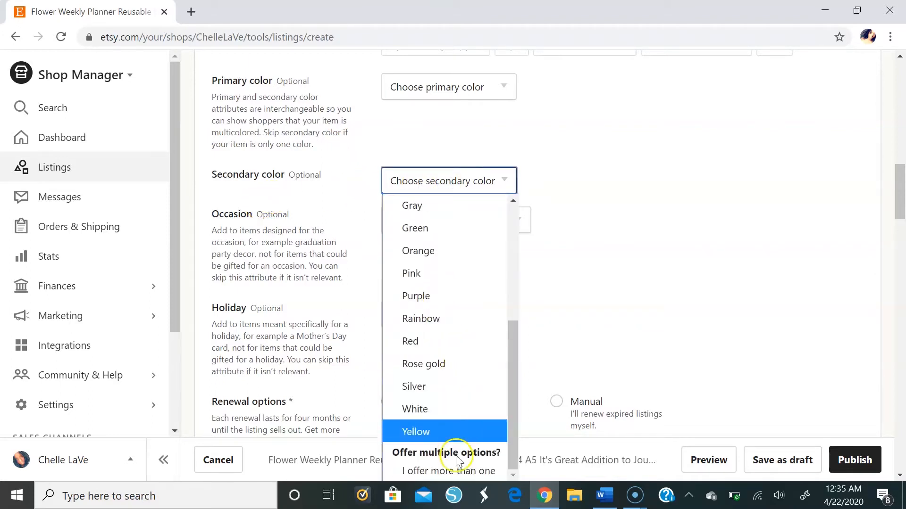
{"action": "left_click", "coordinate": [340, 231]}
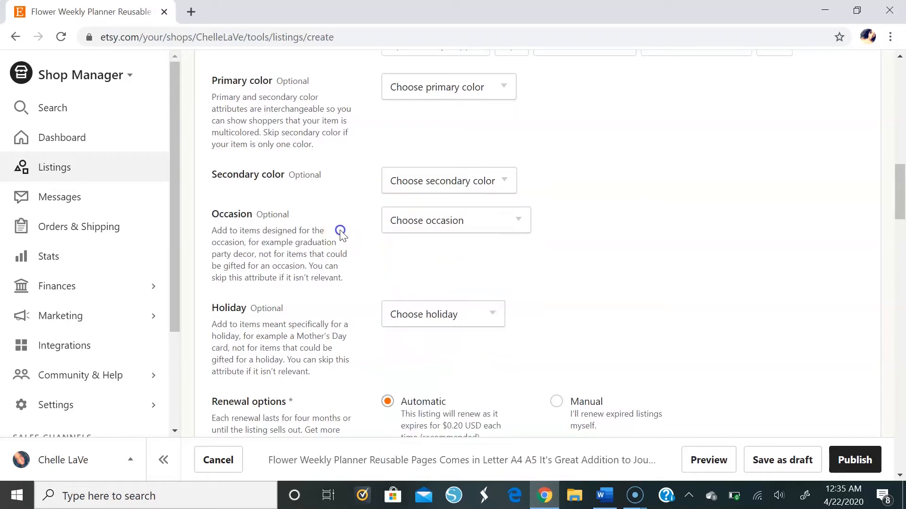
Review the optional occasion and holiday choices for the listing without selecting any.
{"action": "scroll", "coordinate": [359, 220], "scroll_direction": "down", "scroll_amount": 2}
{"action": "scroll", "coordinate": [363, 216], "scroll_direction": "up", "scroll_amount": 1}
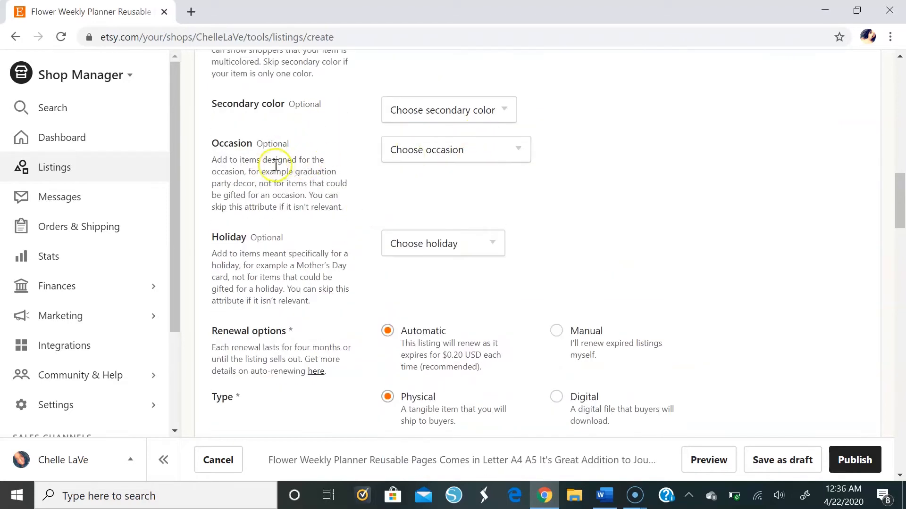
{"action": "left_click", "coordinate": [427, 150]}
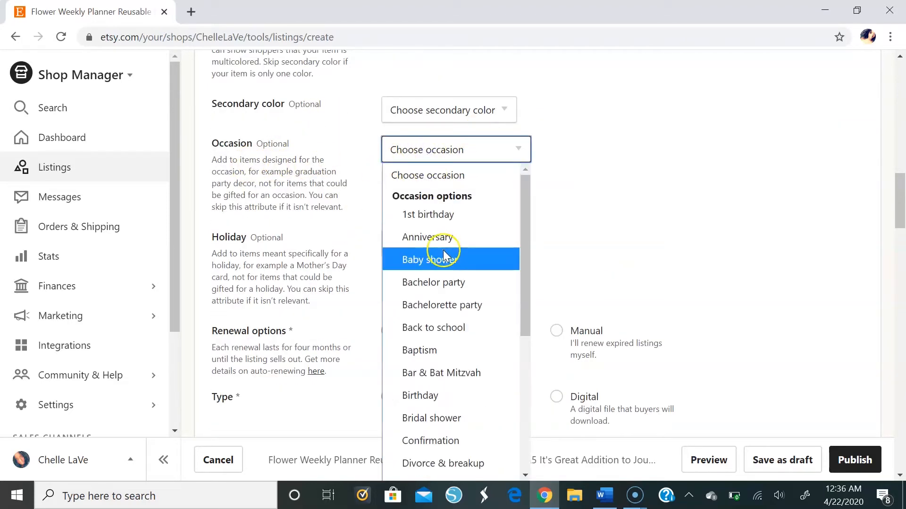
{"action": "scroll", "coordinate": [453, 293], "scroll_direction": "down", "scroll_amount": 5}
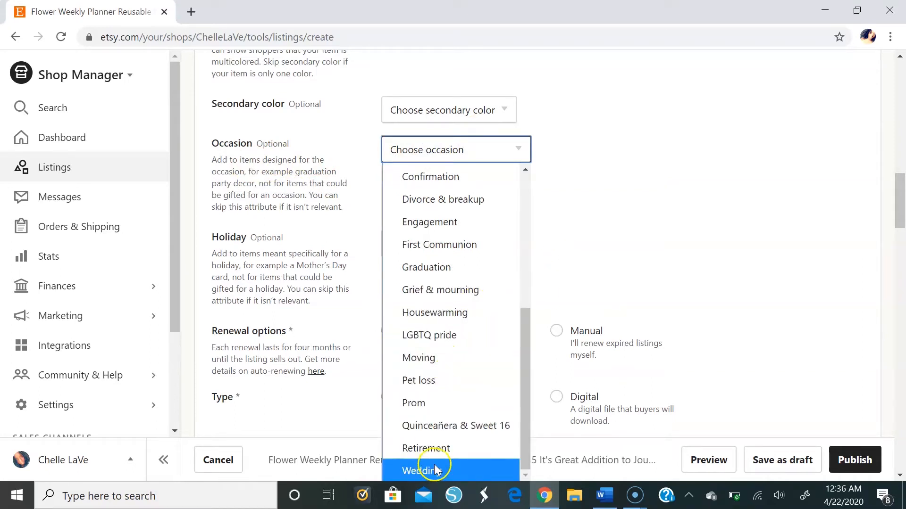
{"action": "scroll", "coordinate": [415, 227], "scroll_direction": "up", "scroll_amount": 5}
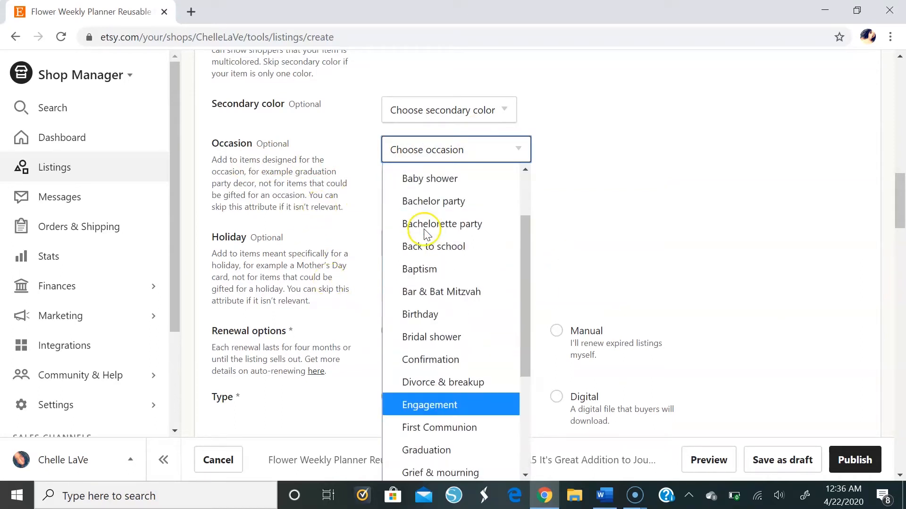
{"action": "left_click", "coordinate": [360, 212]}
{"action": "scroll", "coordinate": [354, 222], "scroll_direction": "down", "scroll_amount": 3}
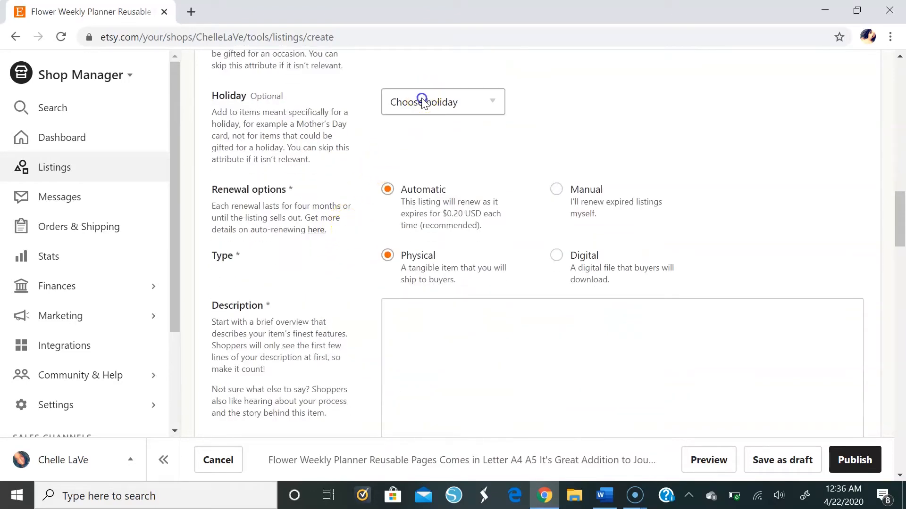
{"action": "left_click", "coordinate": [421, 101]}
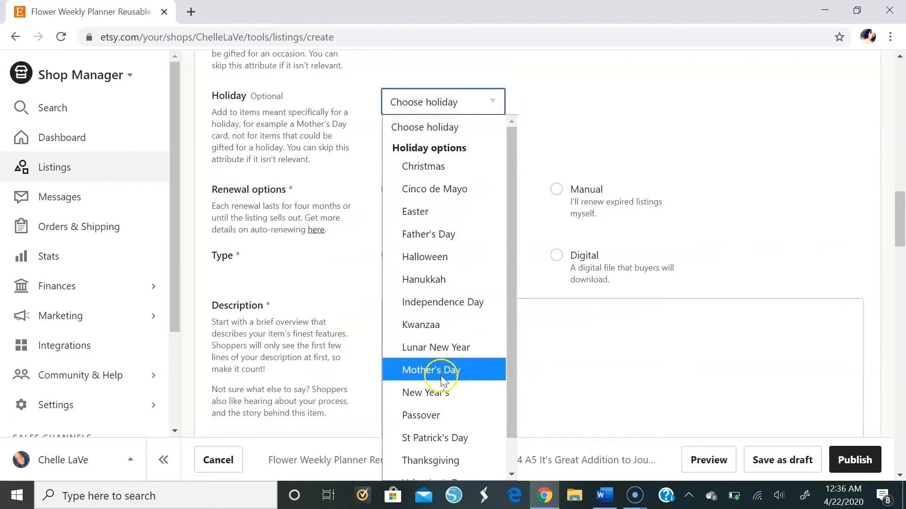
{"action": "scroll", "coordinate": [460, 426], "scroll_direction": "down", "scroll_amount": 1}
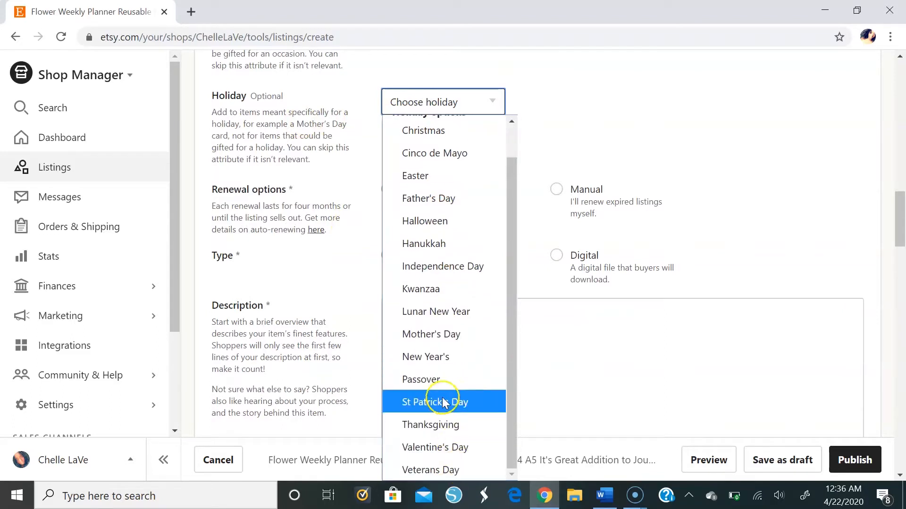
{"action": "left_click", "coordinate": [571, 123]}
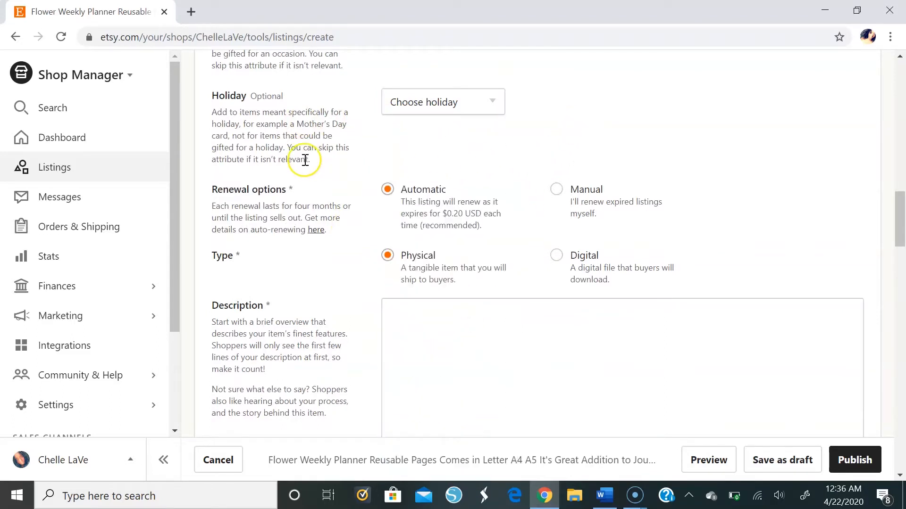
Set the listing type to Digital and make the empty description field ready for text entry.
{"action": "scroll", "coordinate": [301, 163], "scroll_direction": "down", "scroll_amount": 1}
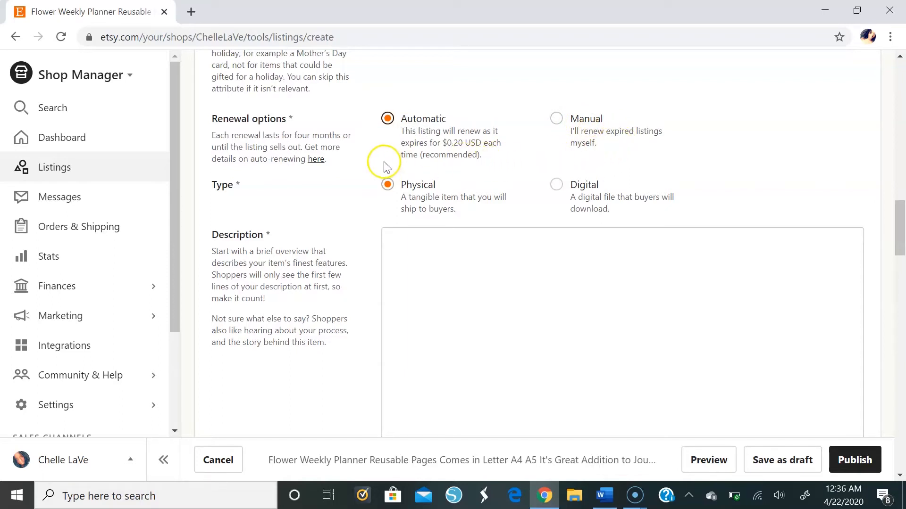
{"action": "scroll", "coordinate": [339, 189], "scroll_direction": "down", "scroll_amount": 2}
{"action": "scroll", "coordinate": [337, 187], "scroll_direction": "up", "scroll_amount": 2}
{"action": "left_click", "coordinate": [556, 184]}
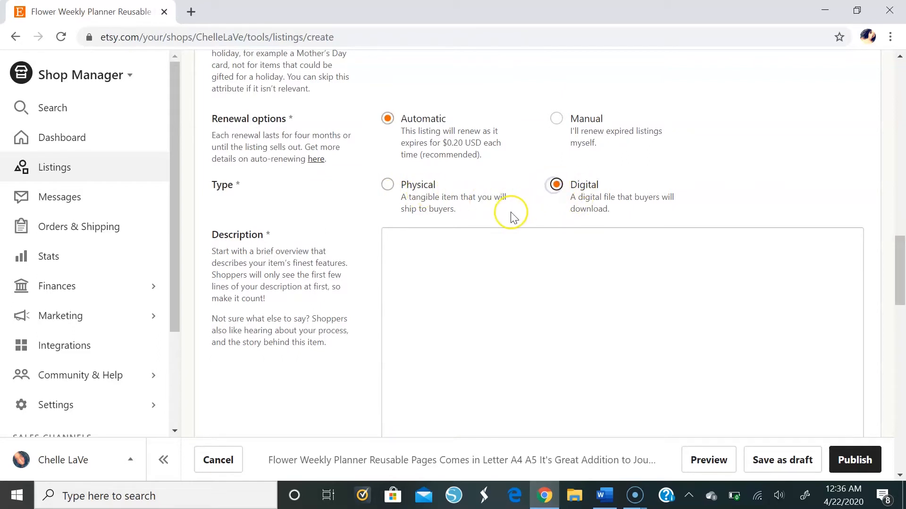
{"action": "scroll", "coordinate": [412, 215], "scroll_direction": "down", "scroll_amount": 2}
{"action": "left_click", "coordinate": [422, 180]}
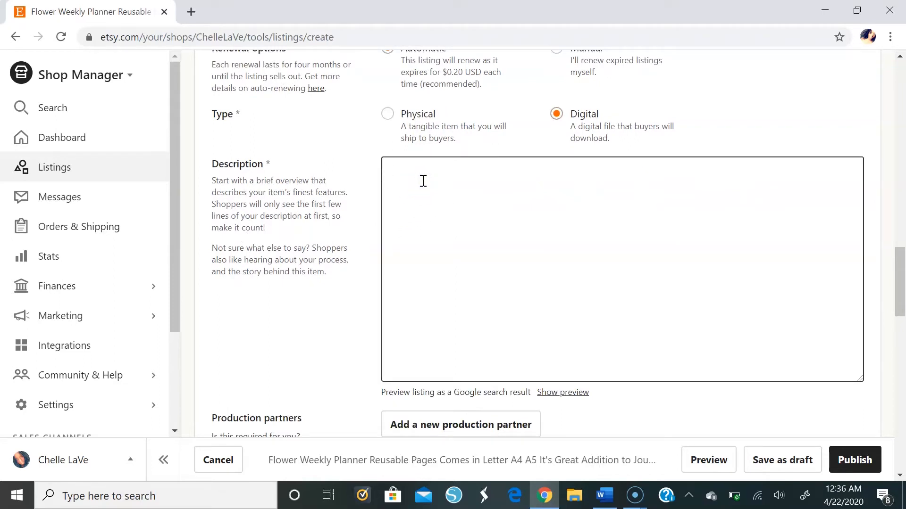
Copy the full listing title and paste it as the first line of the description.
{"action": "scroll", "coordinate": [423, 181], "scroll_direction": "up", "scroll_amount": 12}
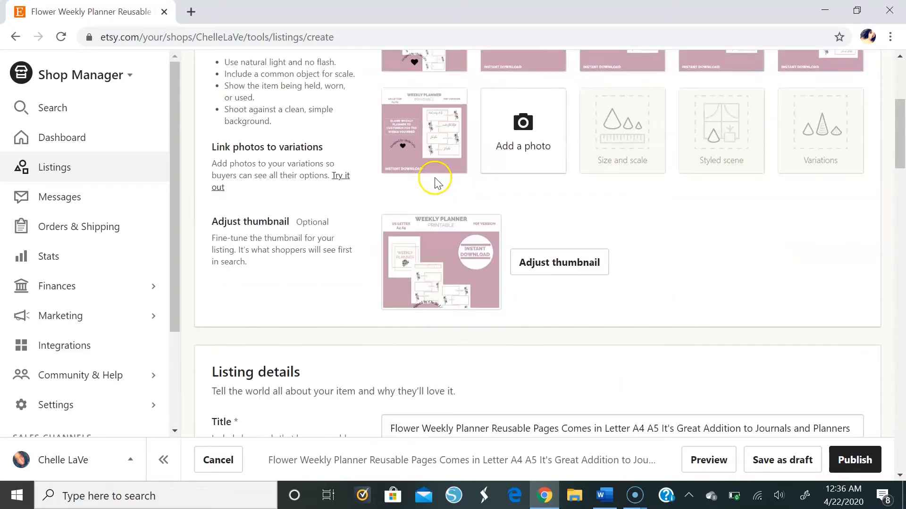
{"action": "scroll", "coordinate": [417, 282], "scroll_direction": "down", "scroll_amount": 1}
{"action": "left_click_drag", "start_coordinate": [391, 144], "coordinate": [901, 175]}
{"action": "key", "text": "ctrl+c"}
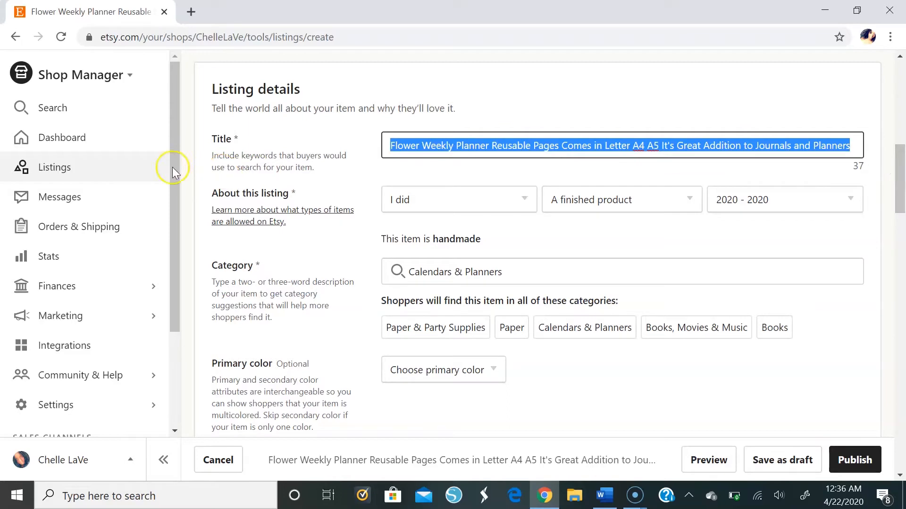
{"action": "scroll", "coordinate": [364, 269], "scroll_direction": "down", "scroll_amount": 15}
{"action": "left_click", "coordinate": [455, 111]}
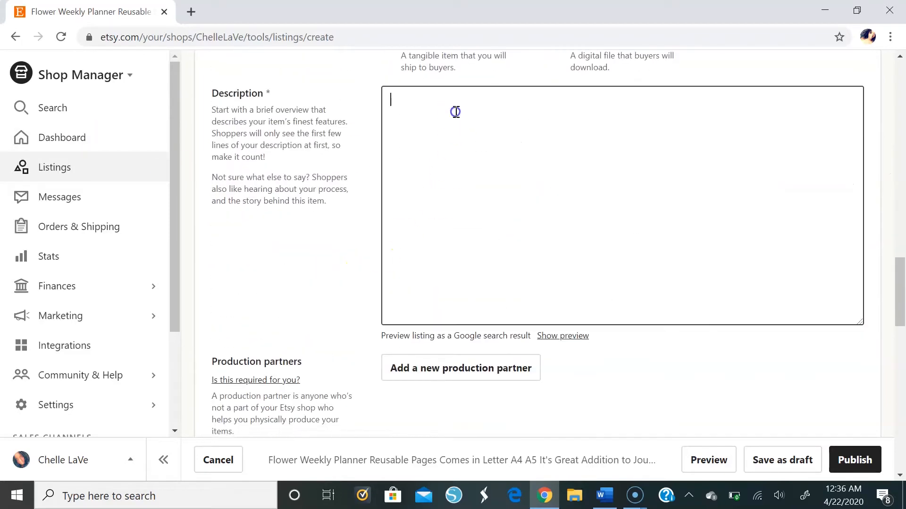
{"action": "key", "text": "ctrl+v"}
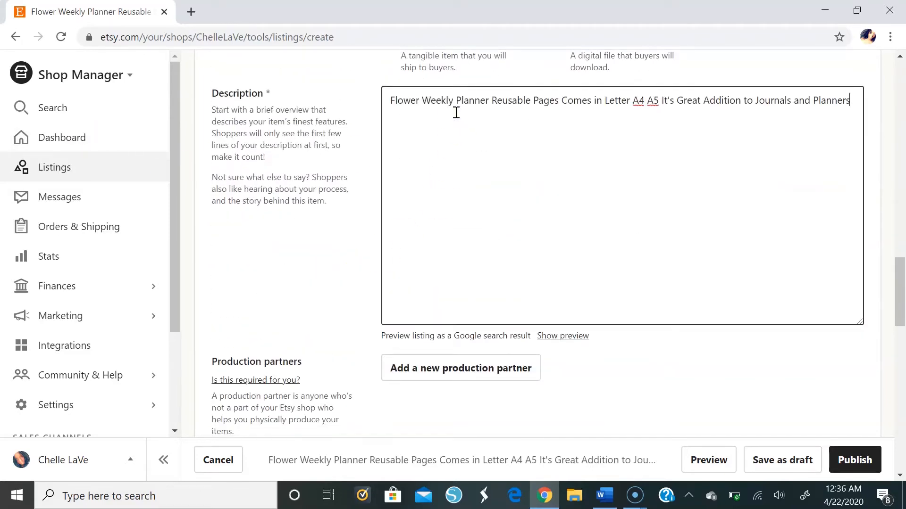
Below the title line, write "A great weekly planner that includes a cover page and a section for you to write the month, week of, and year".
{"action": "left_click", "coordinate": [594, 140]}
{"action": "key", "text": "Return"}
{"action": "left_click", "coordinate": [669, 165]}
{"action": "type", "text": "A great weekly planner that in"}
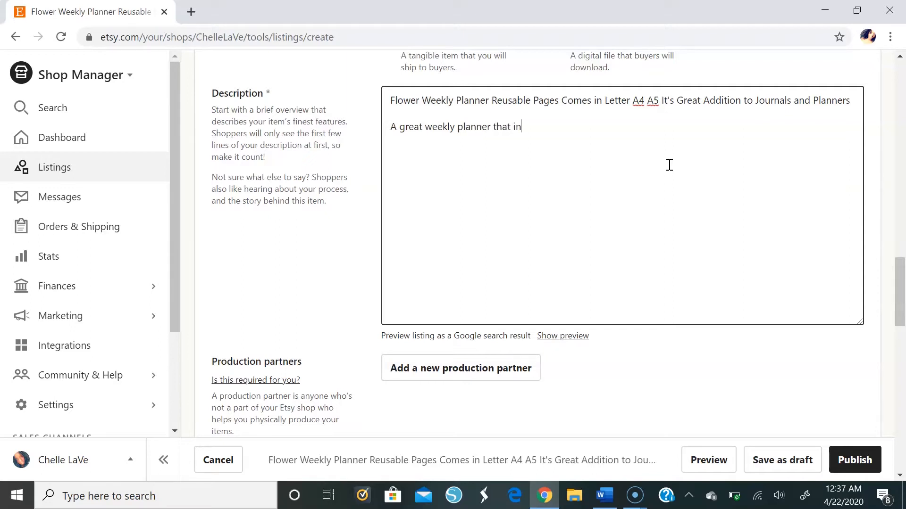
{"action": "type", "text": "cludesa cover page an"}
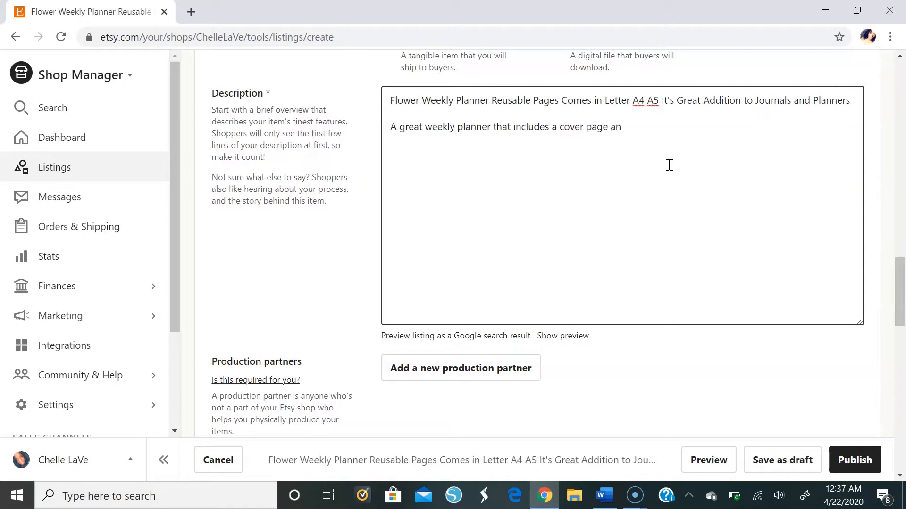
{"action": "type", "text": "d a sectoion for you to write"}
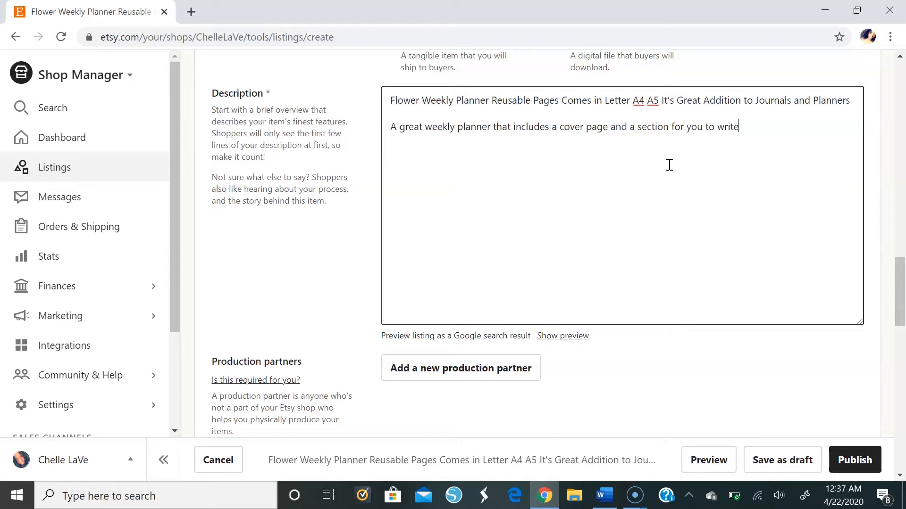
{"action": "type", "text": " the month, week of, and year"}
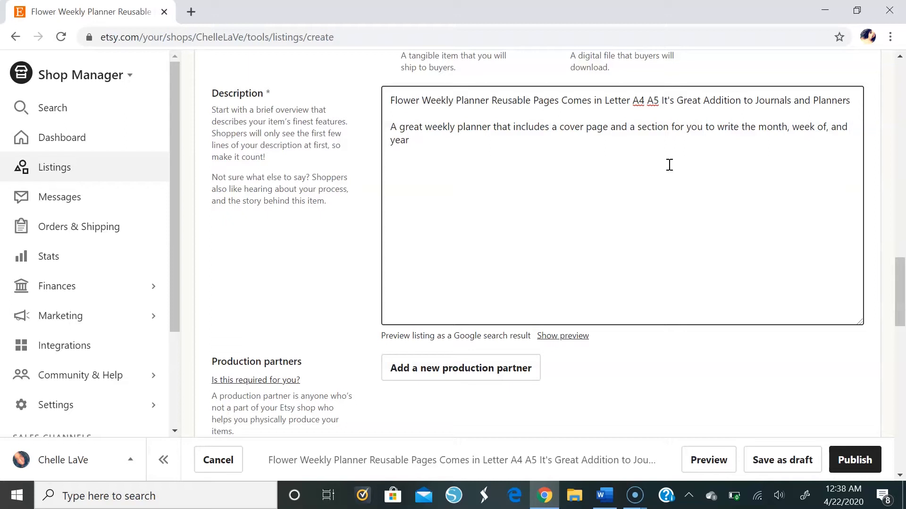
Continue the sentence with "which means you can use and reuse this weekly planner FOREVER! (definitely a plus!".
{"action": "type", "text": " which means you can use an"}
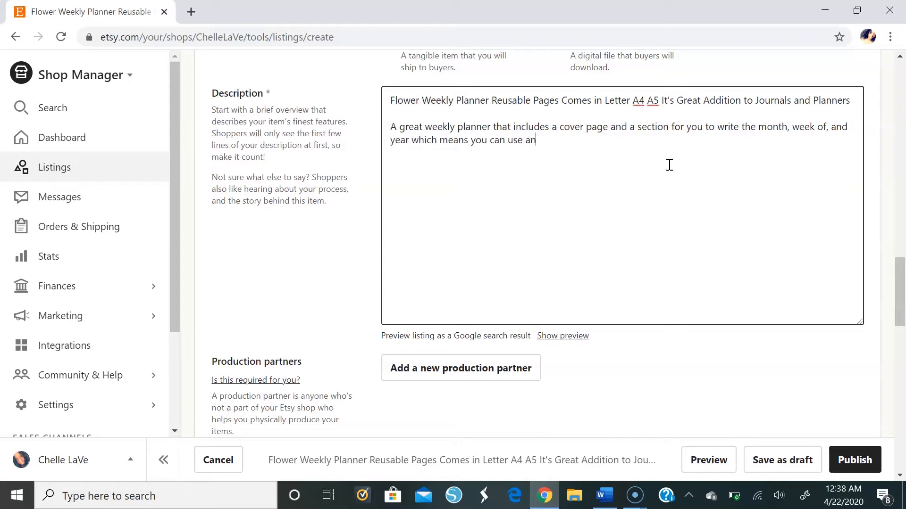
{"action": "type", "text": "d reuse this weekly planner FORE"}
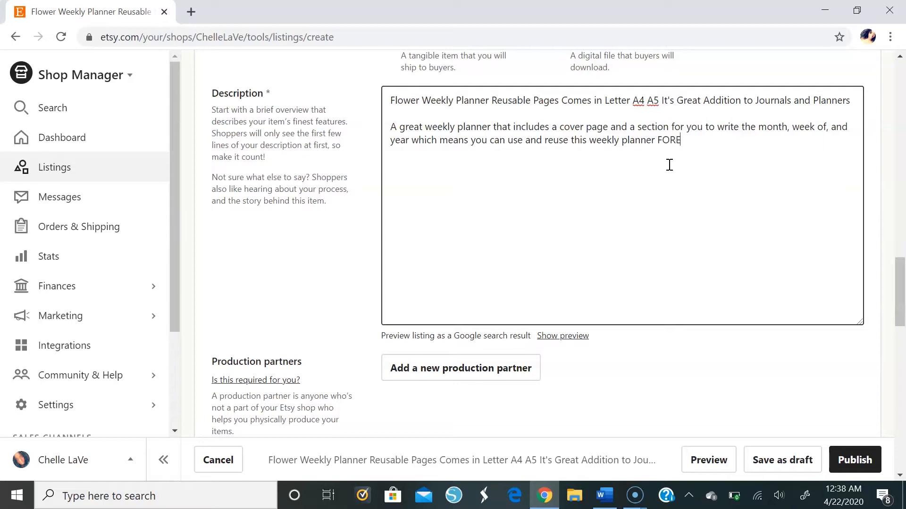
{"action": "type", "text": "VER! (definitely a plus!"}
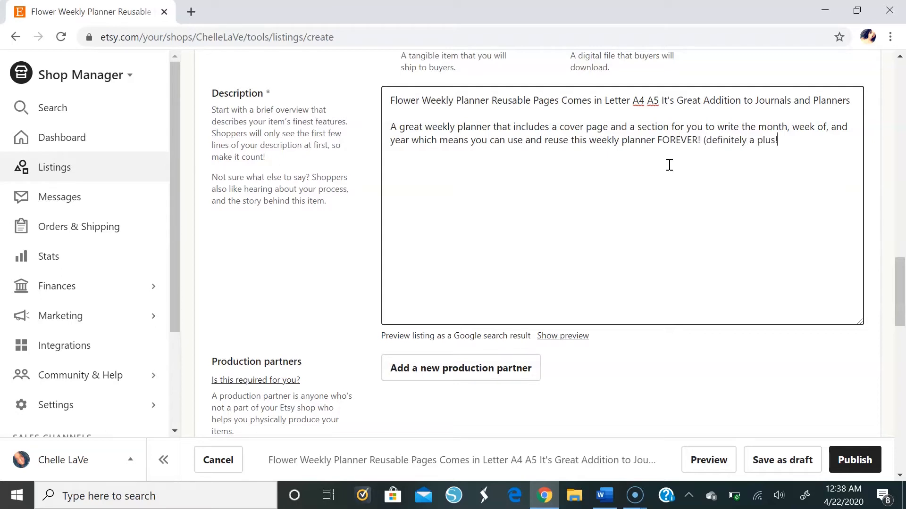
Close the parenthesis and add "It also comes with a great amount of space for you to write any important details for the day".
{"action": "type", "text": ") It also comes with a great amount of space for you "}
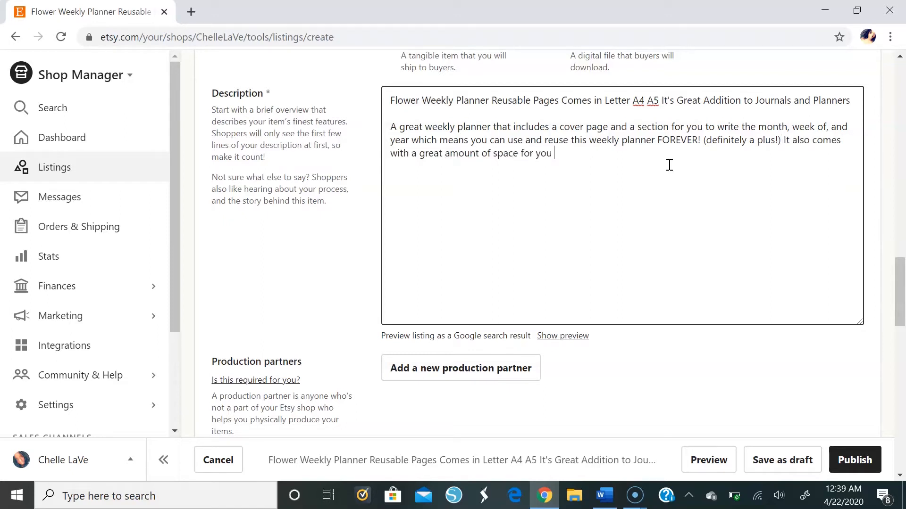
{"action": "type", "text": "to write any important details for the day"}
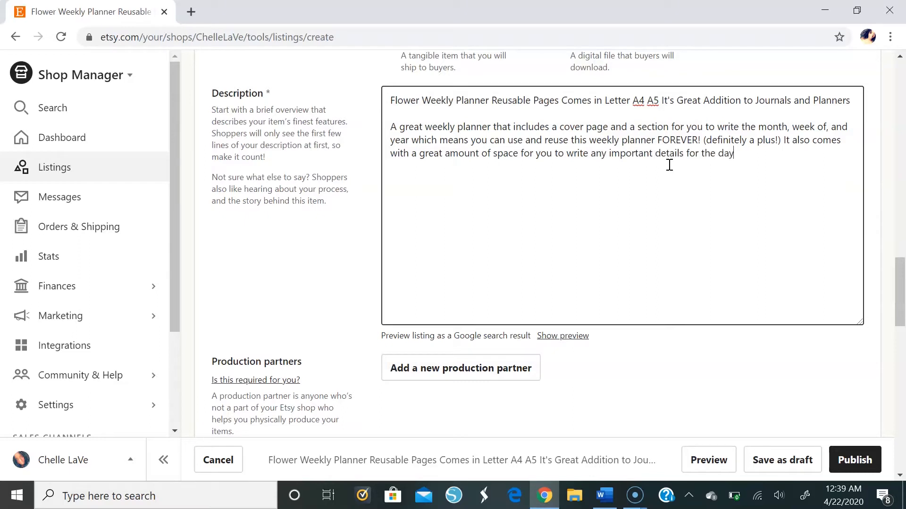
Complete the paragraph with "/week. This is also a great addition to your journal or planner!".
{"action": "type", "text": "/week. This is also a great "}
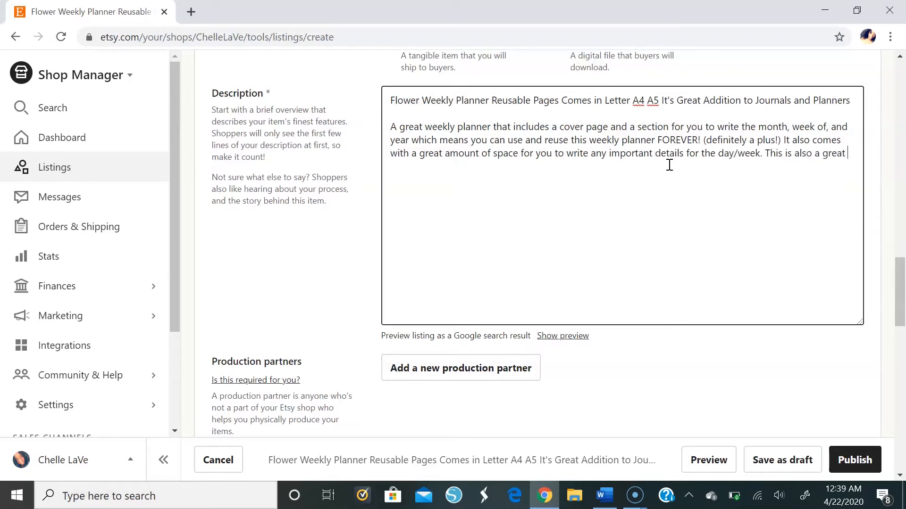
{"action": "type", "text": "addition to your journal or planner"}
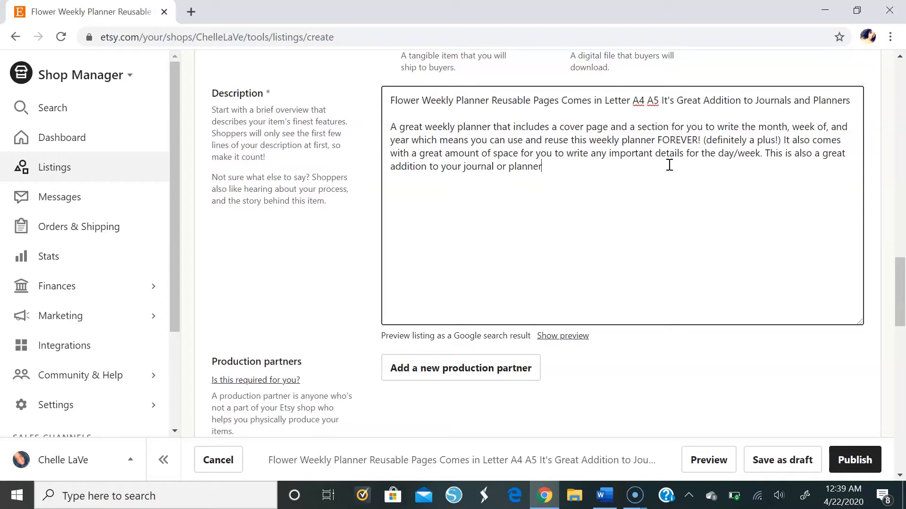
{"action": "type", "text": "!"}
Add a "What's Included?" heading to the description, with the line "1 ZIP folder with 3 PDF Files" beneath it.
{"action": "key", "text": "Return"}
{"action": "key", "text": "Return"}
{"action": "type", "text": "What's Included!"}
{"action": "key", "text": "BackSpace"}
{"action": "type", "text": "?"}
{"action": "key", "text": "Return"}
{"action": "key", "text": "Return"}
{"action": "type", "text": "1 ZIP folder with "}
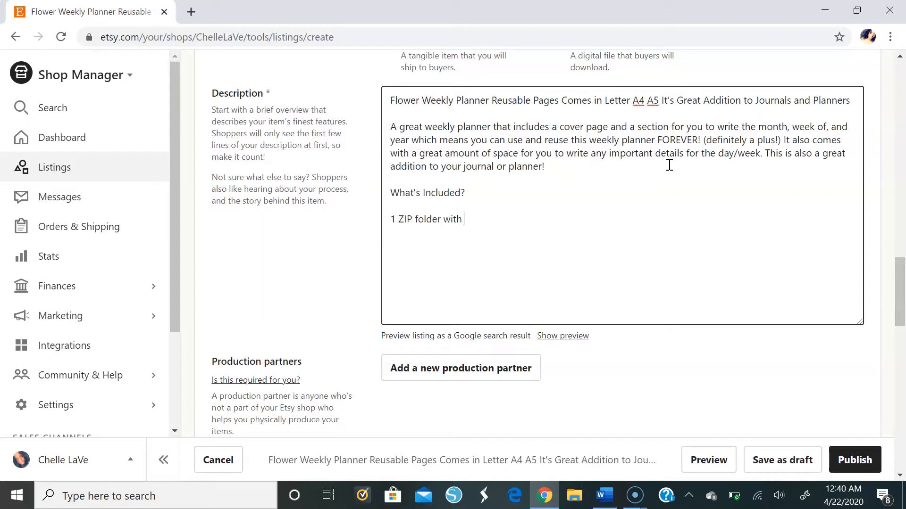
{"action": "type", "text": "3 PDF files"}
{"action": "key", "text": "BackSpace"}
{"action": "type", "text": "Files  "}
Add a "What size is it?" heading to the description, with the line "US Letter, A4, and A5 (included)" beneath it.
{"action": "type", "text": "What s"}
{"action": "key", "text": "BackSpace"}
{"action": "key", "text": "BackSpace"}
{"action": "key", "text": "BackSpace"}
{"action": "key", "text": "BackSpace"}
{"action": "key", "text": "BackSpace"}
{"action": "key", "text": "BackSpace"}
{"action": "type", "text": "What size is it?  "}
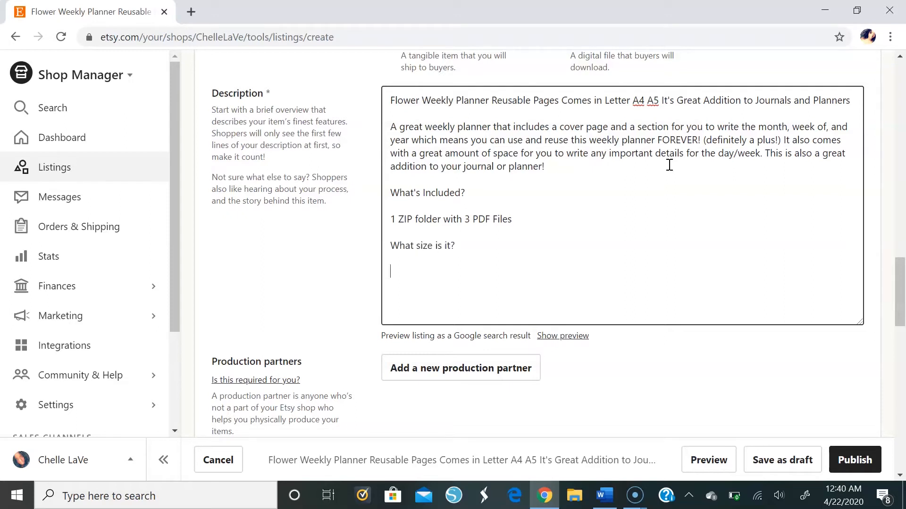
{"action": "type", "text": "US Letter"}
{"action": "type", "text": "4, and A5 (included"}
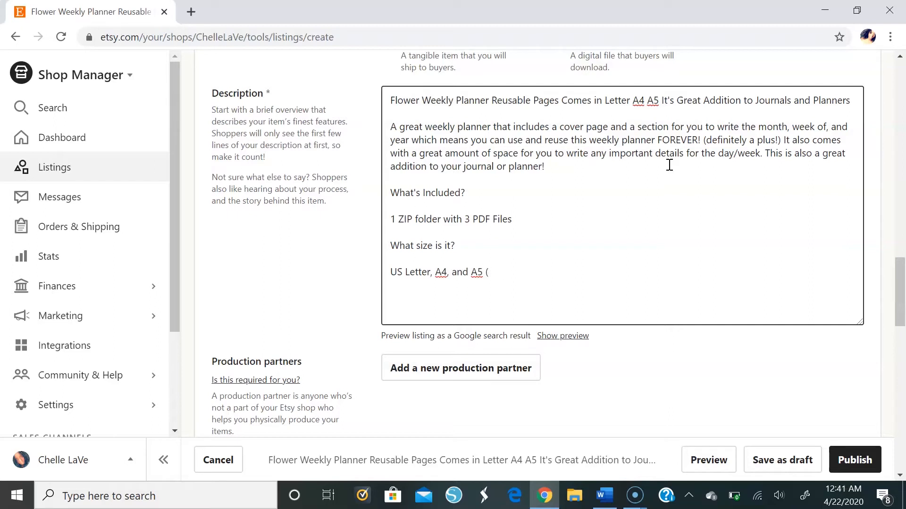
{"action": "type", "text": ")"}
Add a "NOTE:" section reading "This is a PDF File for your own personal use, feel free to message me with any questions".
{"action": "key", "text": "Return"}
{"action": "key", "text": "Return"}
{"action": "type", "text": "NOTE:"}
{"action": "key", "text": "Return"}
{"action": "type", "text": "This is a PDF"}
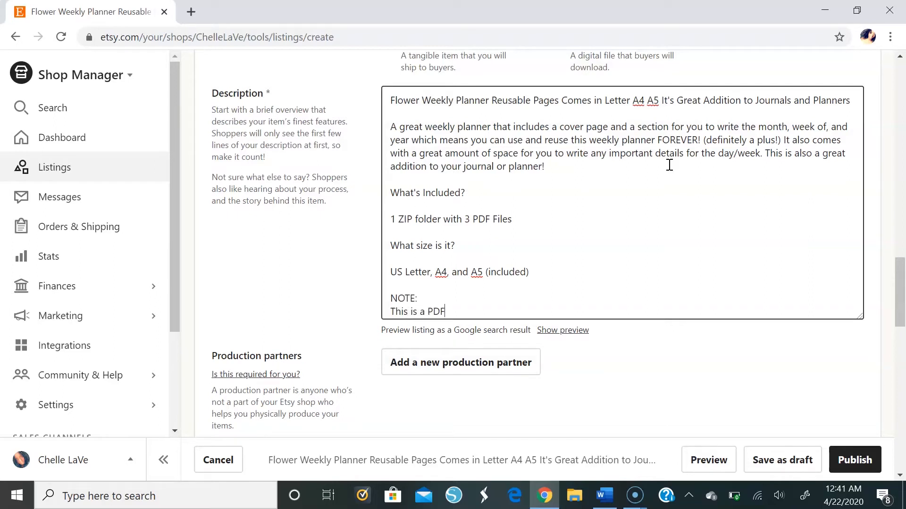
{"action": "type", "text": " File for your own personal use, feel free to message me with any questions"}
{"action": "key", "text": "Return"}
{"action": "scroll", "coordinate": [329, 265], "scroll_direction": "down", "scroll_amount": 1}
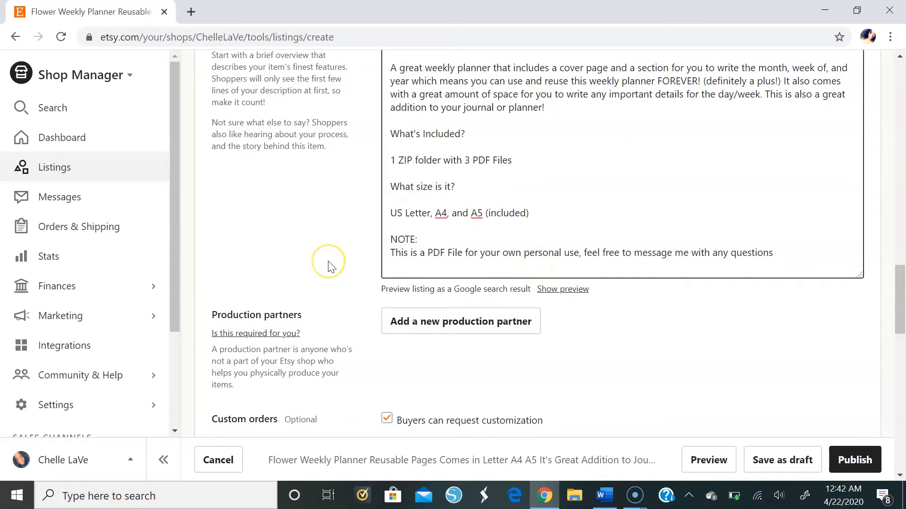
End the description with a separate line reading "THIS IS A DIGITAL FILE NO PHYSICAL ITEM WILL BE SENT.".
{"action": "key", "text": "Return"}
{"action": "type", "text": "THIS IS"}
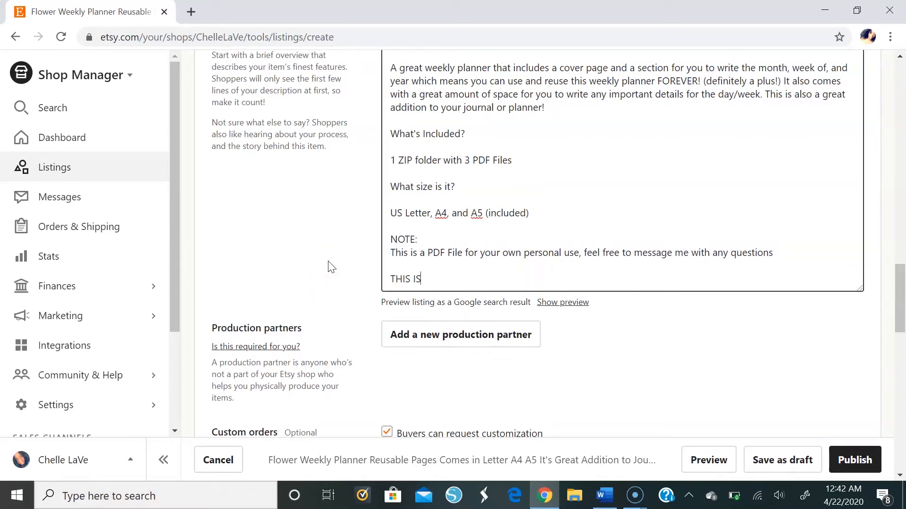
{"action": "type", "text": " A DIGITAL FILE NO PHYSICAL ITEM"}
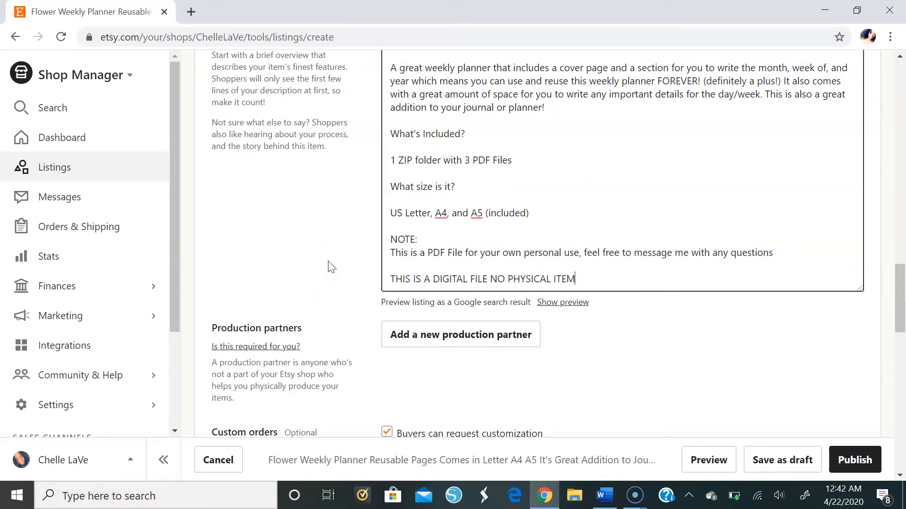
{"action": "type", "text": " WILL BE SENT."}
{"action": "left_click", "coordinate": [328, 304]}
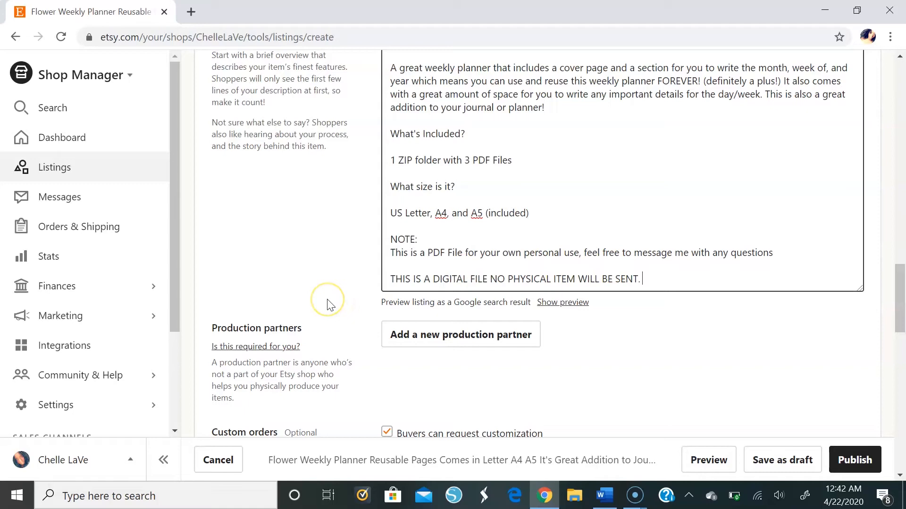
Turn off the custom orders option that lets buyers request customization.
{"action": "scroll", "coordinate": [329, 304], "scroll_direction": "down", "scroll_amount": 4}
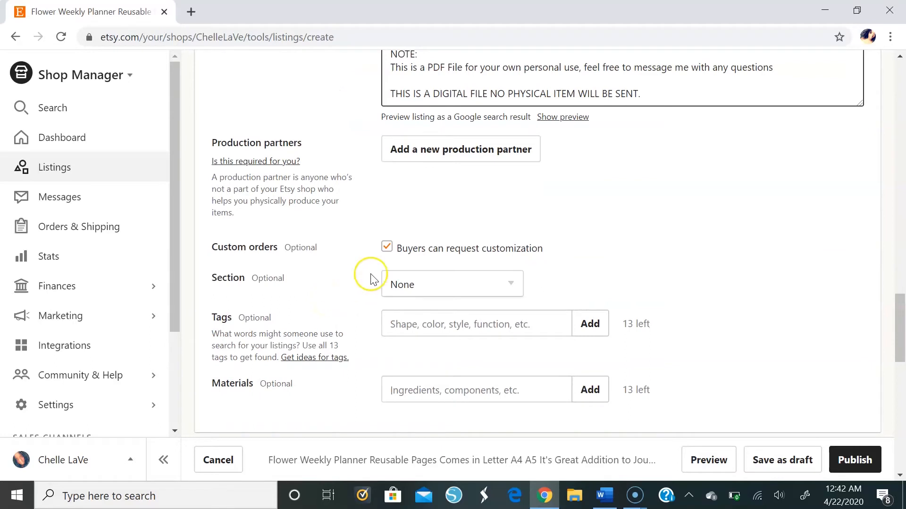
{"action": "scroll", "coordinate": [346, 273], "scroll_direction": "down", "scroll_amount": 2}
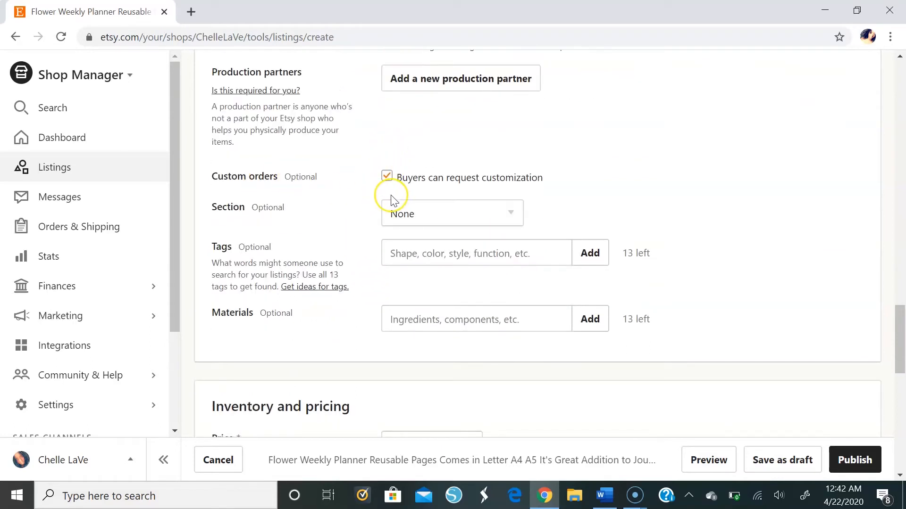
{"action": "left_click", "coordinate": [387, 176]}
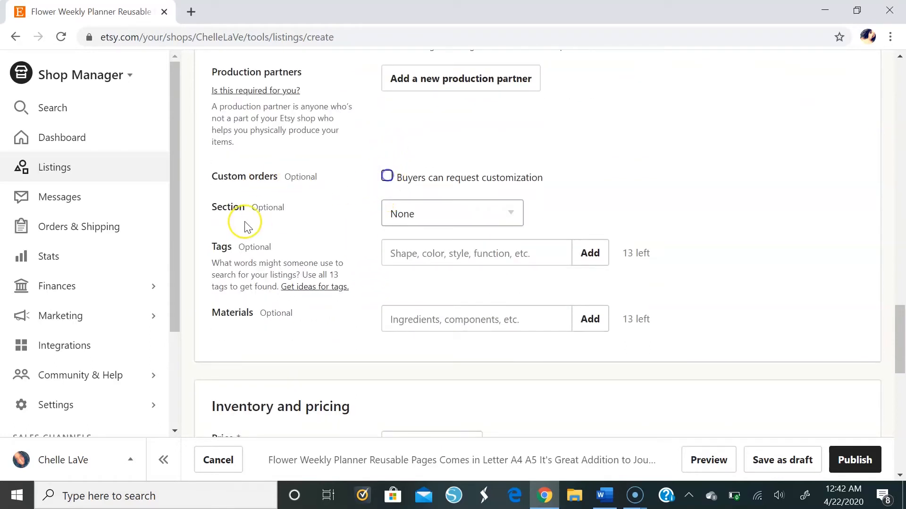
Review the available shop sections for the listing without selecting any.
{"action": "scroll", "coordinate": [381, 191], "scroll_direction": "down", "scroll_amount": 2}
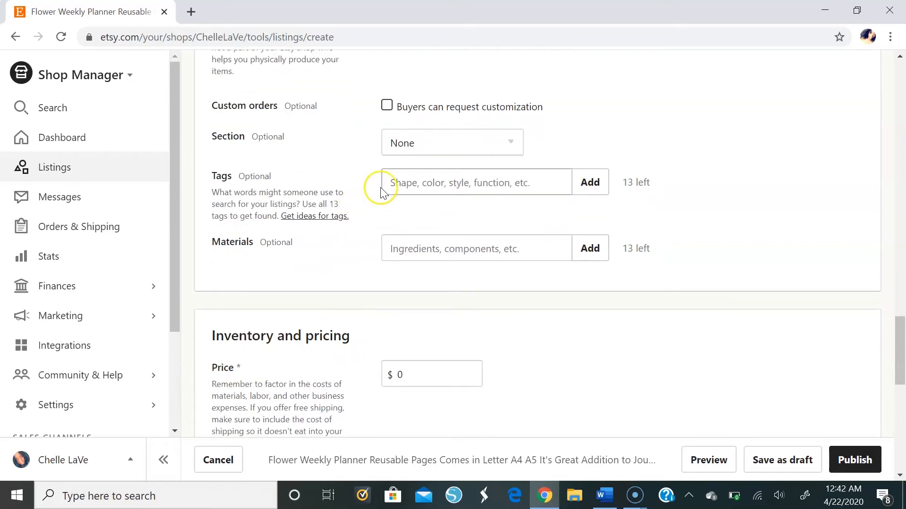
{"action": "left_click", "coordinate": [420, 143]}
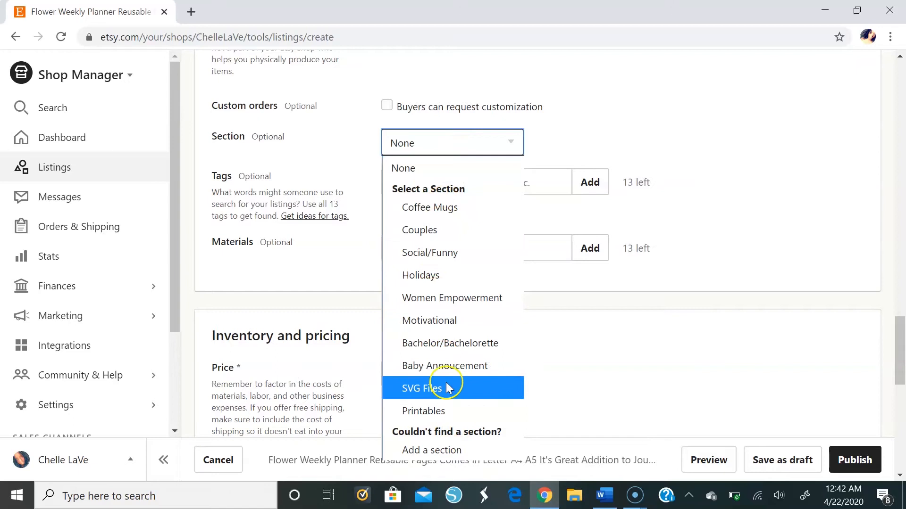
{"action": "left_click", "coordinate": [338, 128]}
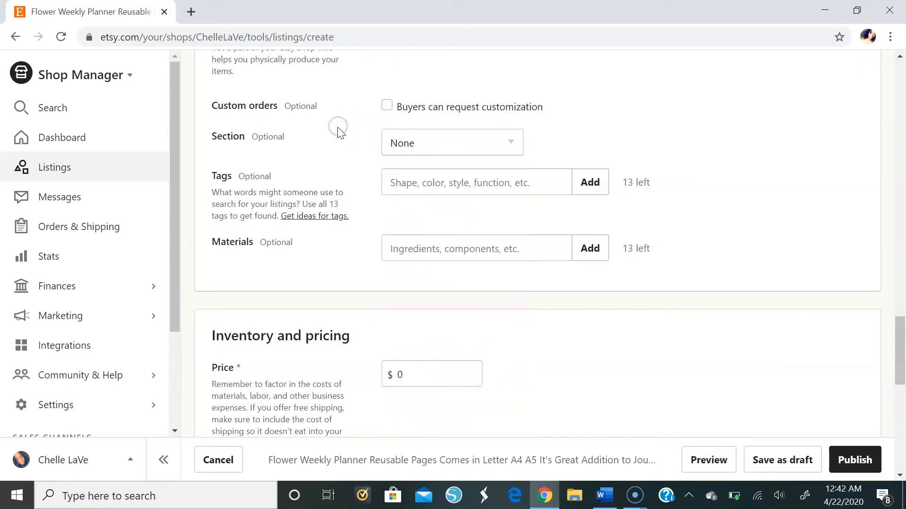
Enter the first listing tags, separated by commas: Flower, Weekly, Planner, Reusable, Pages.
{"action": "left_click", "coordinate": [415, 184]}
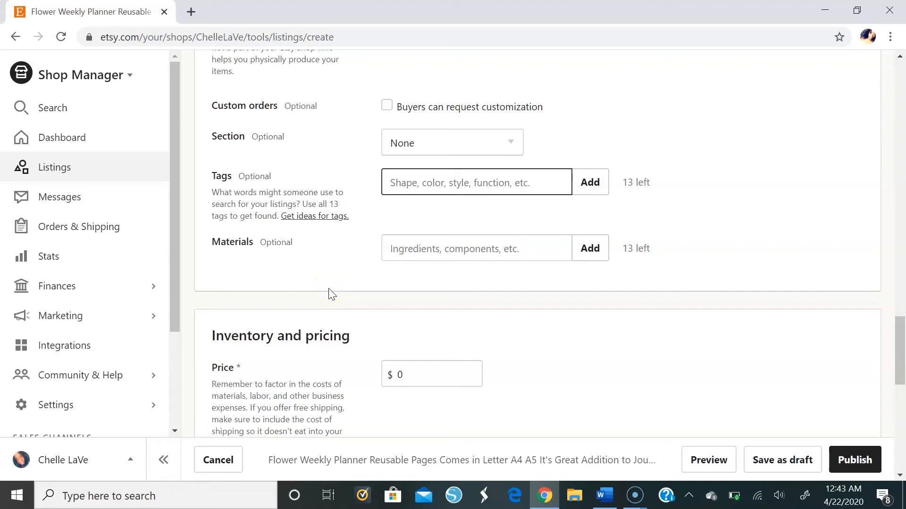
{"action": "type", "text": "Flowe"}
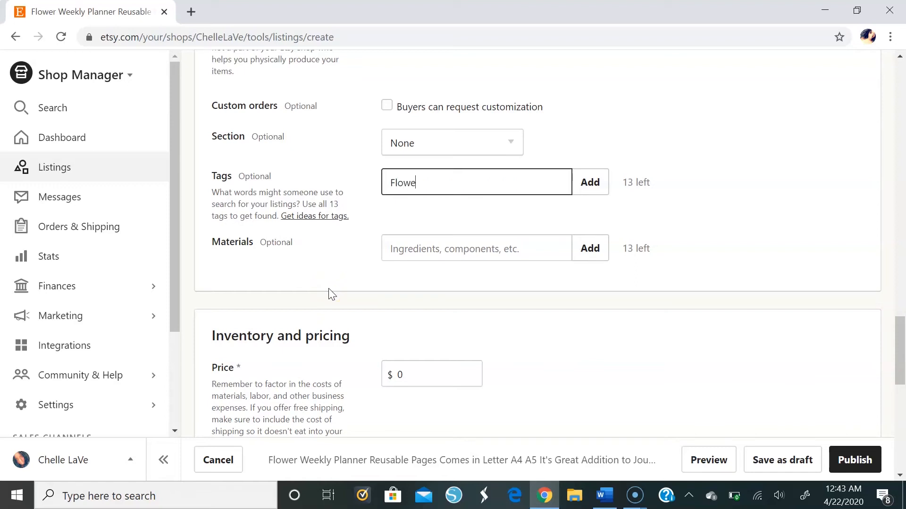
{"action": "type", "text": "r, Weekly, Planner, Reusuable, Pages"}
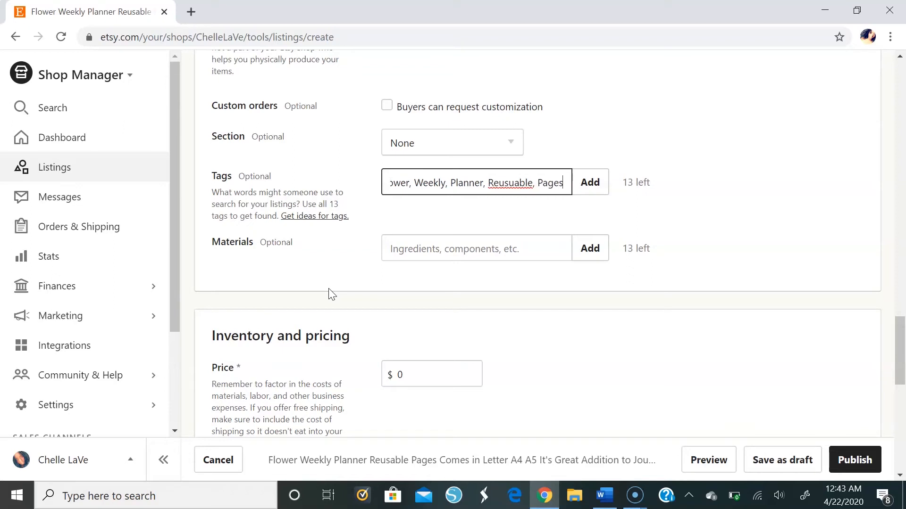
{"action": "key", "text": "BackSpace"}
{"action": "key", "text": "BackSpace"}
{"action": "key", "text": "BackSpace"}
{"action": "key", "text": "BackSpace"}
{"action": "key", "text": "BackSpace"}
{"action": "key", "text": "BackSpace"}
{"action": "key", "text": "BackSpace"}
{"action": "key", "text": "BackSpace"}
{"action": "key", "text": "BackSpace"}
{"action": "key", "text": "BackSpace"}
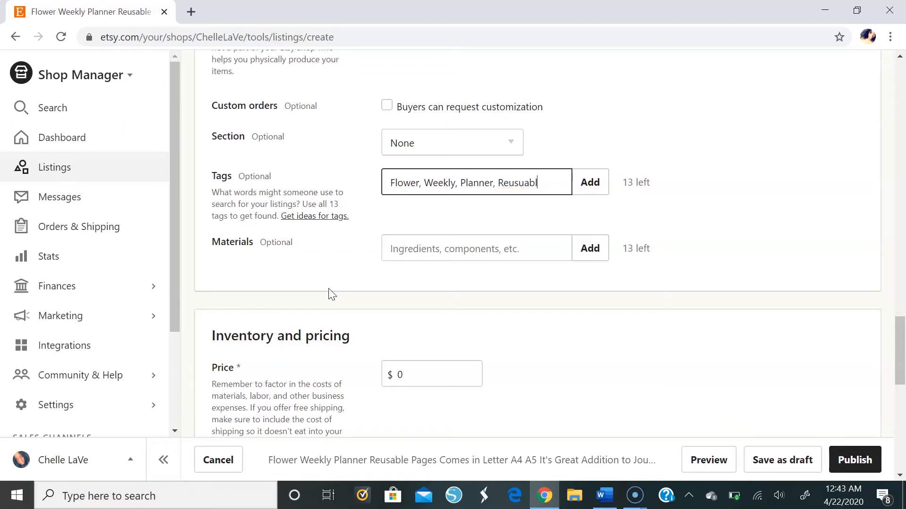
{"action": "key", "text": "BackSpace"}
{"action": "key", "text": "BackSpace"}
{"action": "type", "text": "able, Pages"}
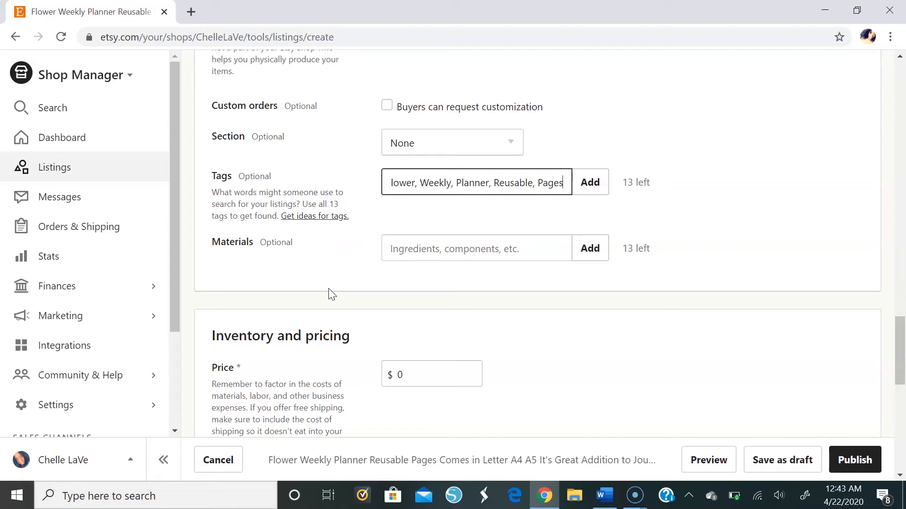
{"action": "type", "text": ","}
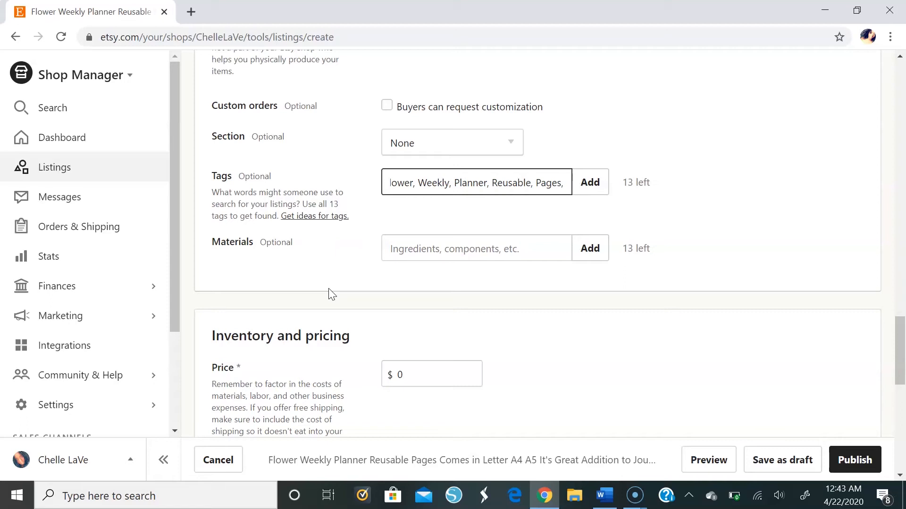
Continue the comma-separated tag list with journal, planner and organizer.
{"action": "type", "text": " journal"}
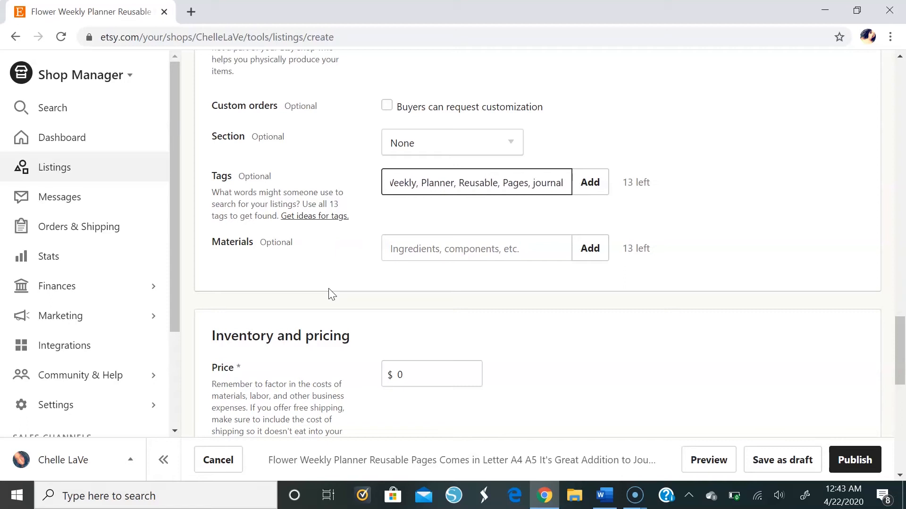
{"action": "type", "text": ","}
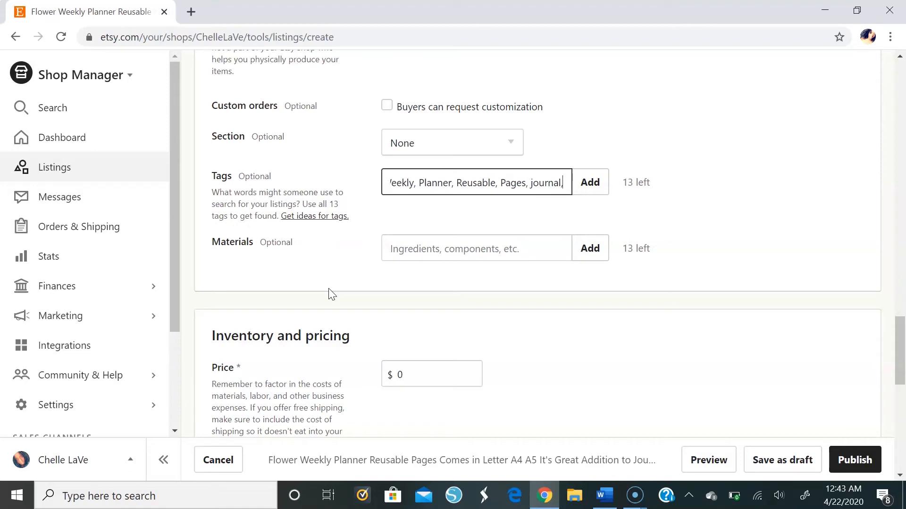
{"action": "type", "text": " planner"}
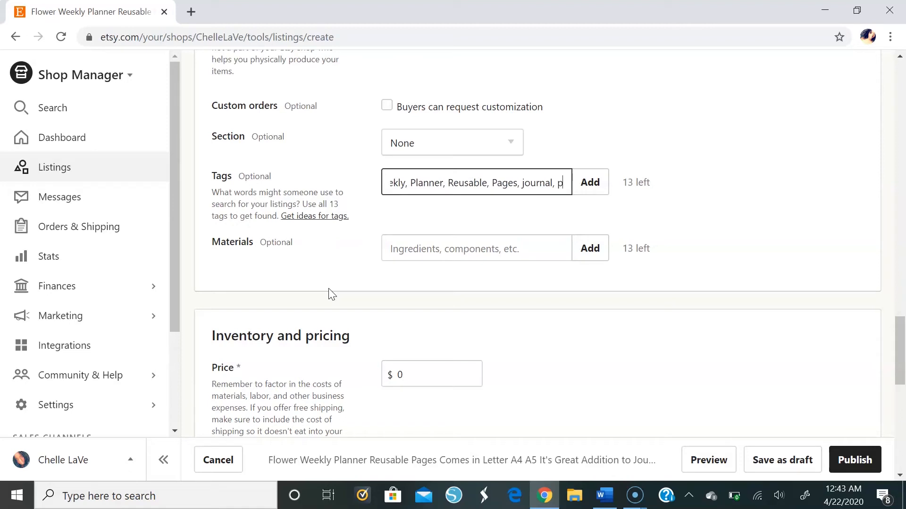
{"action": "type", "text": ", we"}
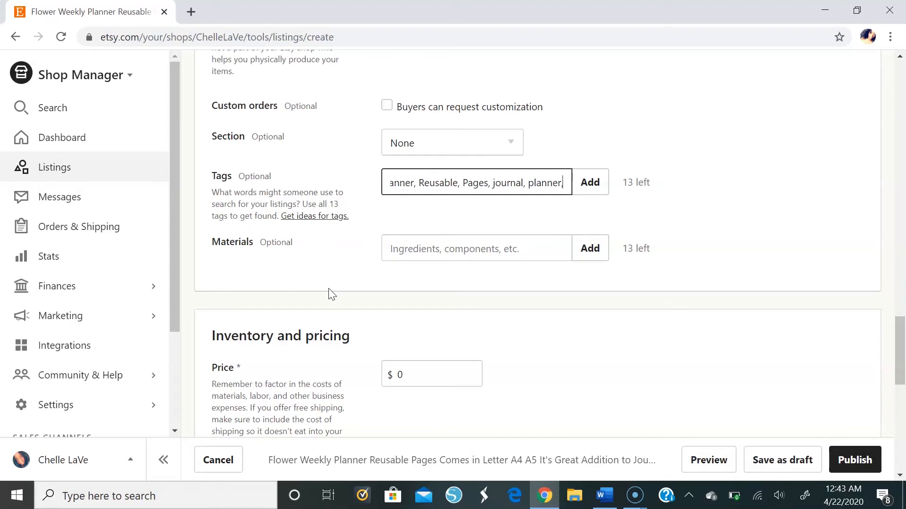
{"action": "key", "text": "BackSpace"}
{"action": "key", "text": "BackSpace"}
{"action": "type", "text": "mo"}
{"action": "key", "text": "BackSpace"}
{"action": "key", "text": "BackSpace"}
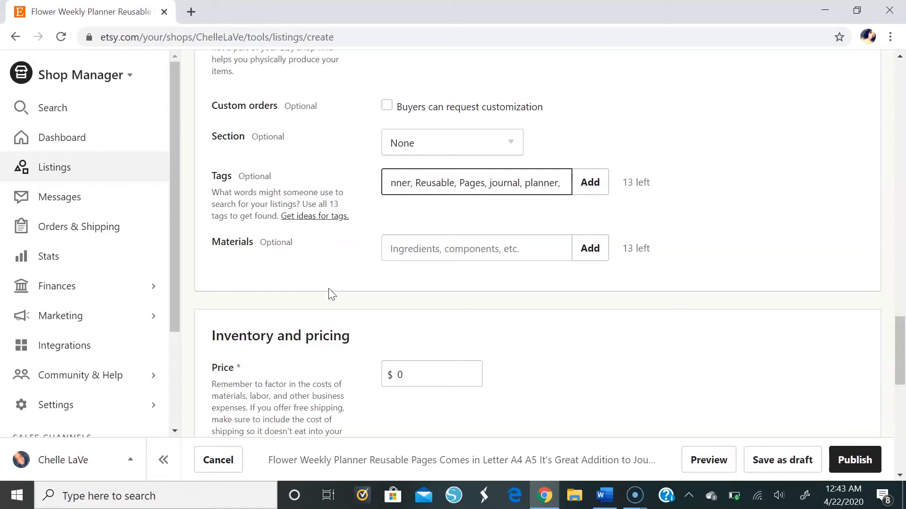
{"action": "type", "text": "organ"}
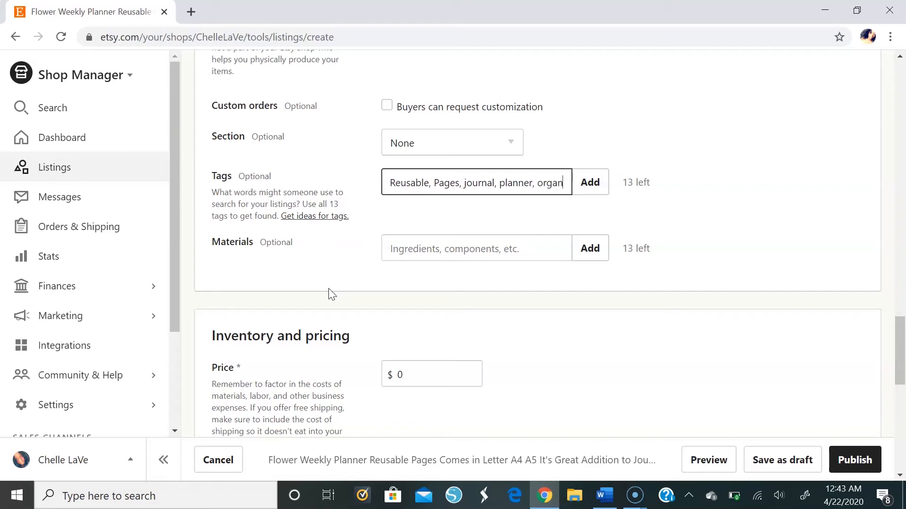
{"action": "type", "text": "izer,"}
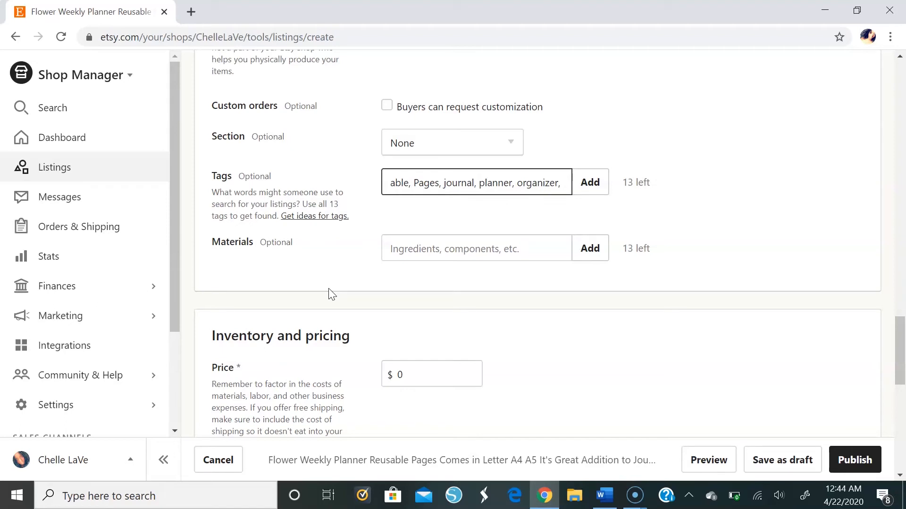
Complete the tag list with printable, goals, success, schedule and tracker, and add all the entered tags to the listing.
{"action": "type", "text": "printable"}
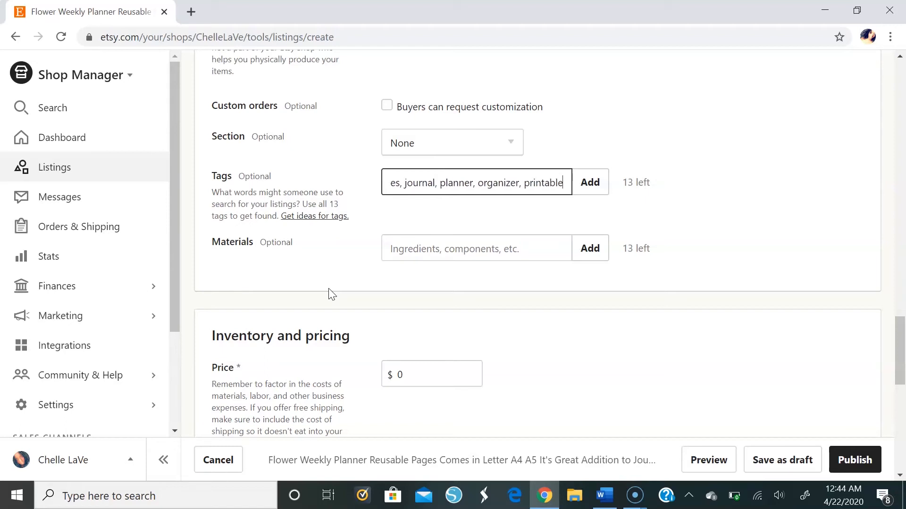
{"action": "type", "text": ","}
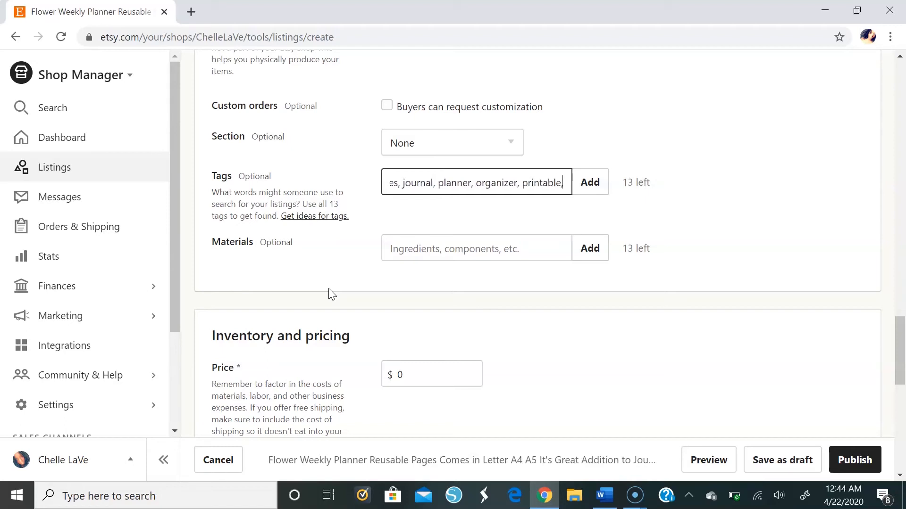
{"action": "type", "text": " go"}
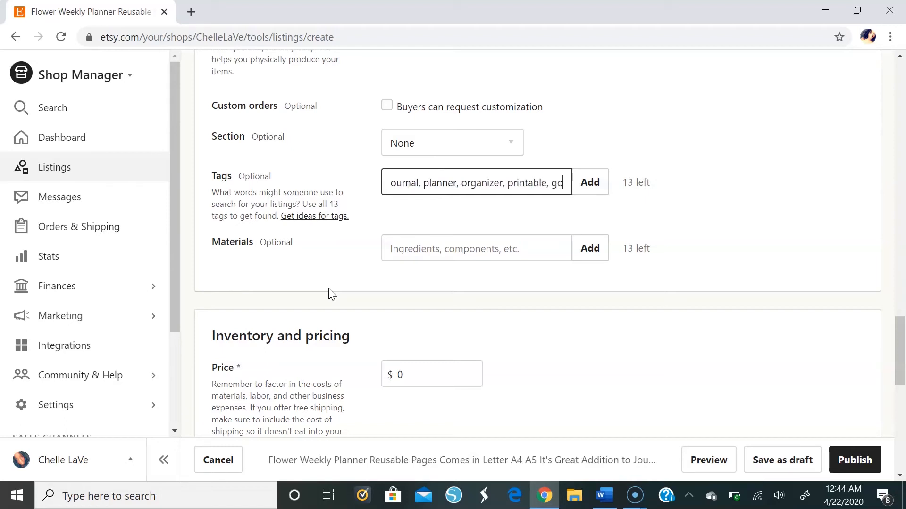
{"action": "type", "text": "als, success"}
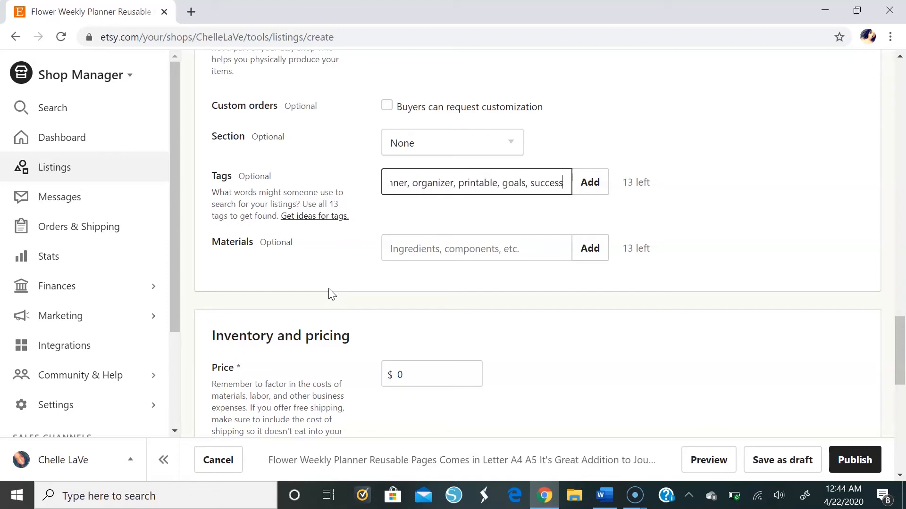
{"action": "type", "text": ", "}
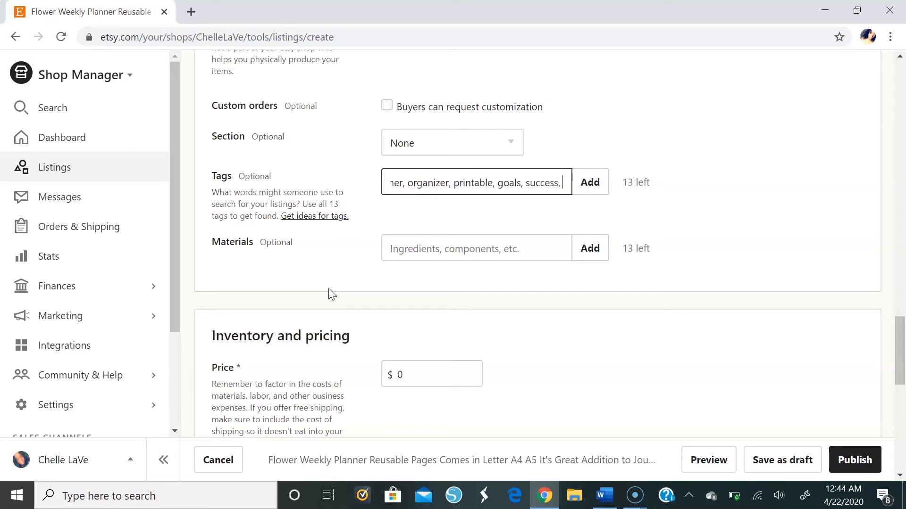
{"action": "type", "text": "schedule, tracker"}
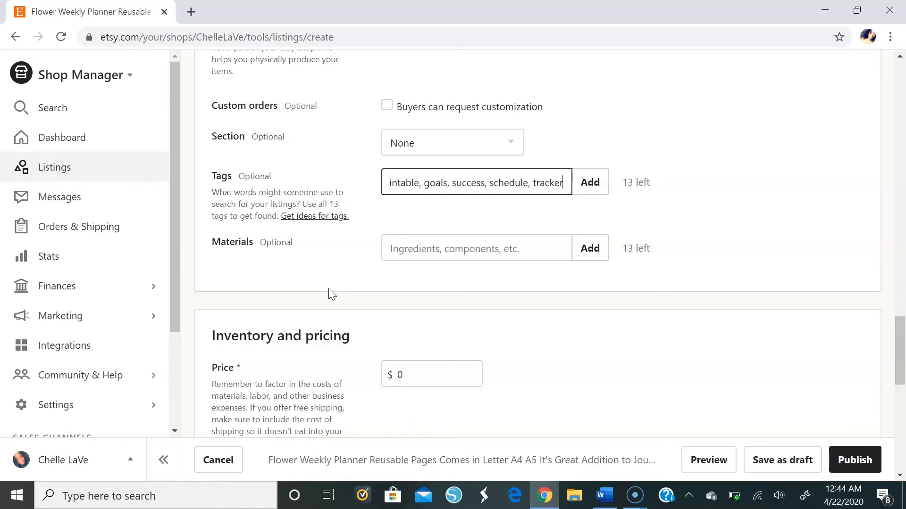
{"action": "key", "text": "Return"}
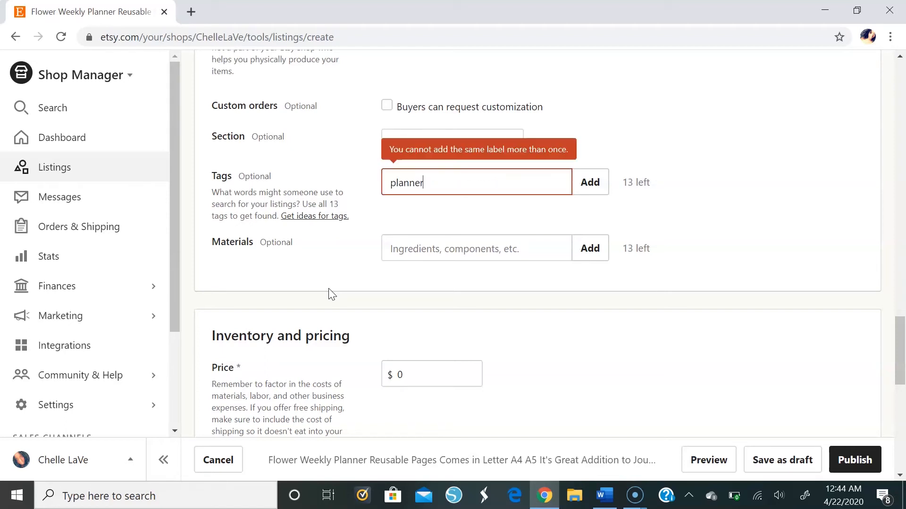
Clear the rejected duplicate "planner" entry and add "daily" as the last tag.
{"action": "key", "text": "BackSpace"}
{"action": "key", "text": "BackSpace"}
{"action": "key", "text": "BackSpace"}
{"action": "key", "text": "BackSpace"}
{"action": "key", "text": "BackSpace"}
{"action": "key", "text": "BackSpace"}
{"action": "key", "text": "BackSpace"}
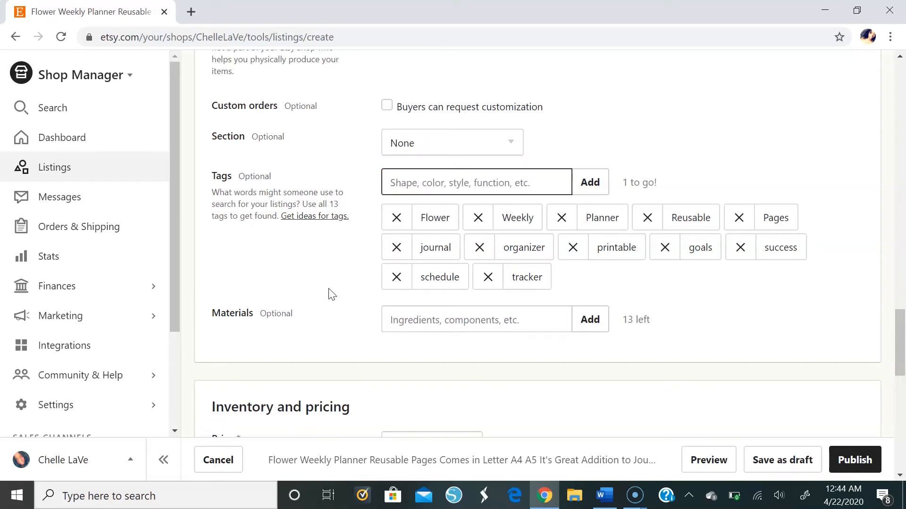
{"action": "type", "text": "daily"}
{"action": "key", "text": "Return"}
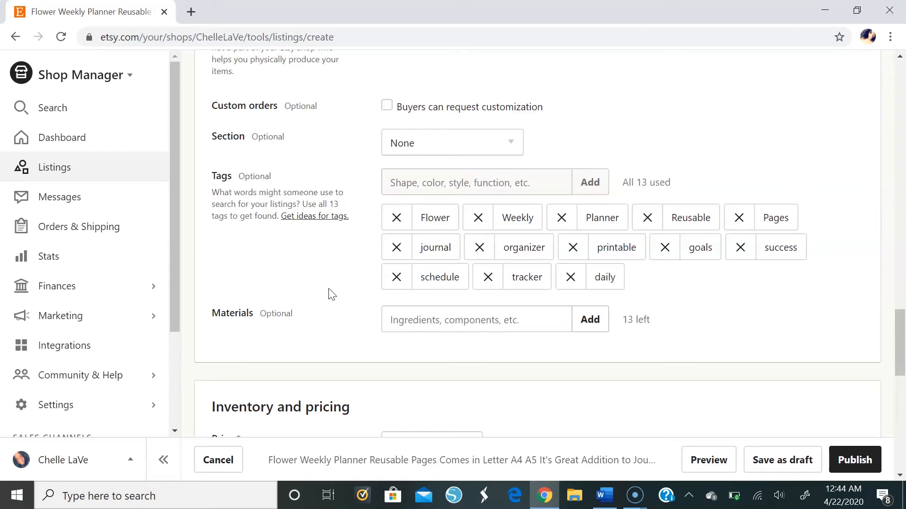
Add the materials Digital, Paper, Planner and Journal to the listing.
{"action": "left_click", "coordinate": [412, 314]}
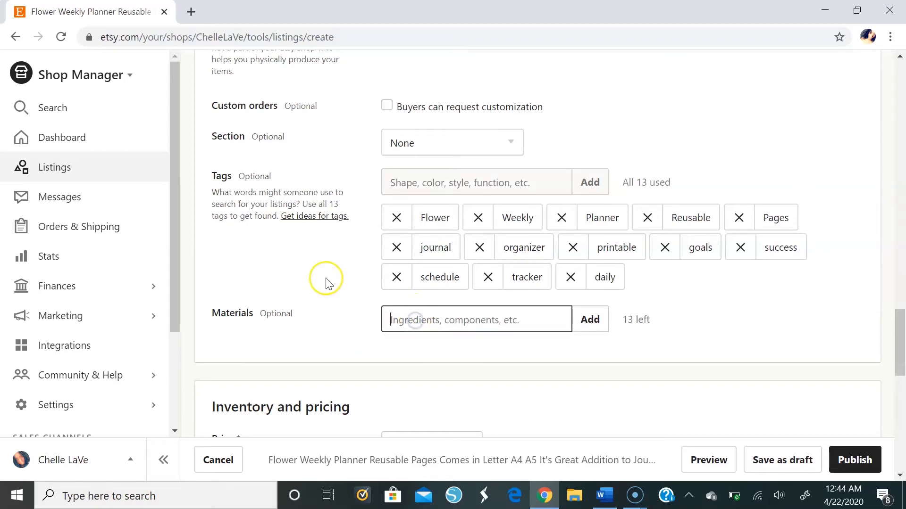
{"action": "scroll", "coordinate": [359, 198], "scroll_direction": "down", "scroll_amount": 1}
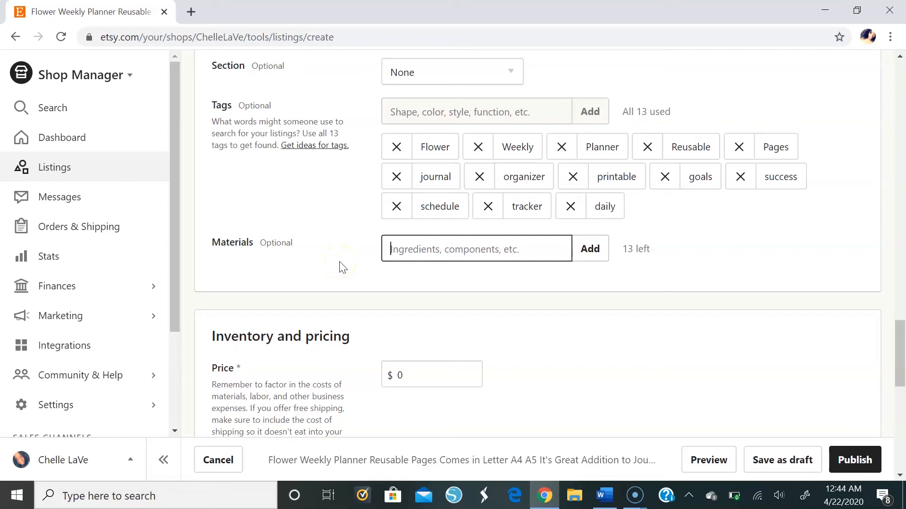
{"action": "type", "text": "Digital"}
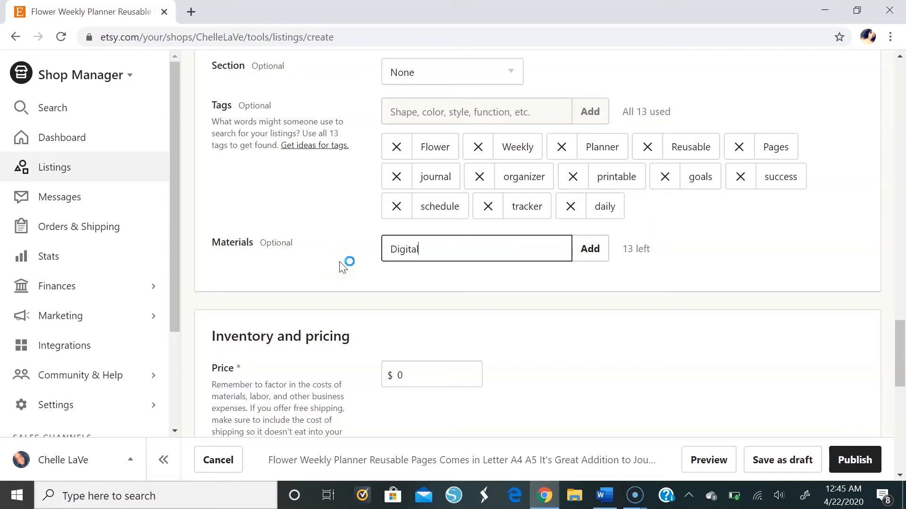
{"action": "type", "text": ", Paper, Planner, Journal,"}
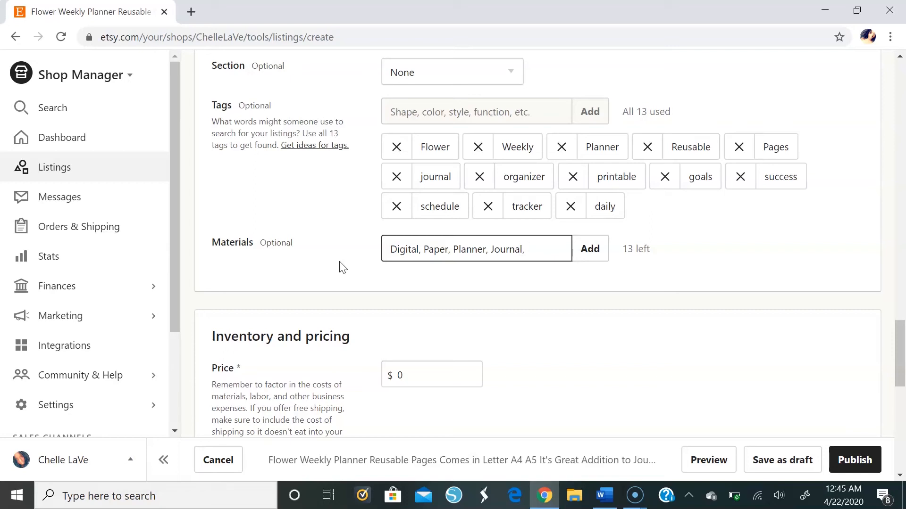
{"action": "key", "text": "Return"}
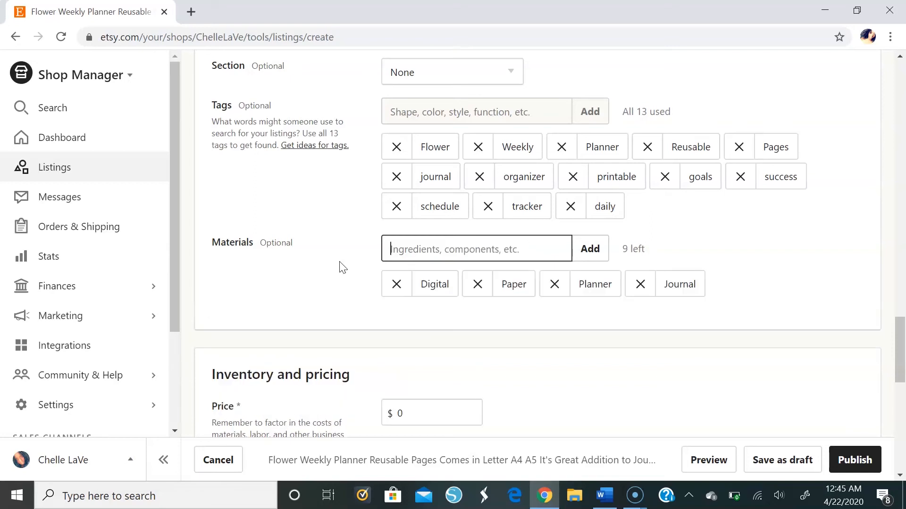
Set the listing's price to $4.00 and its quantity to 999.
{"action": "scroll", "coordinate": [337, 271], "scroll_direction": "down", "scroll_amount": 5}
{"action": "left_click", "coordinate": [442, 199]}
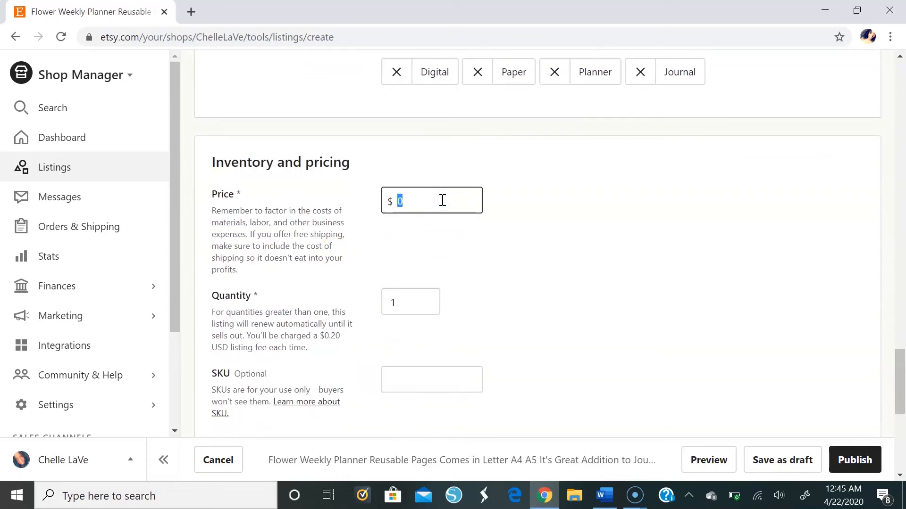
{"action": "type", "text": "4"}
{"action": "left_click", "coordinate": [430, 230]}
{"action": "left_click", "coordinate": [410, 296]}
{"action": "type", "text": "999"}
{"action": "left_click", "coordinate": [461, 308]}
{"action": "scroll", "coordinate": [461, 308], "scroll_direction": "down", "scroll_amount": 2}
{"action": "left_click", "coordinate": [386, 302]}
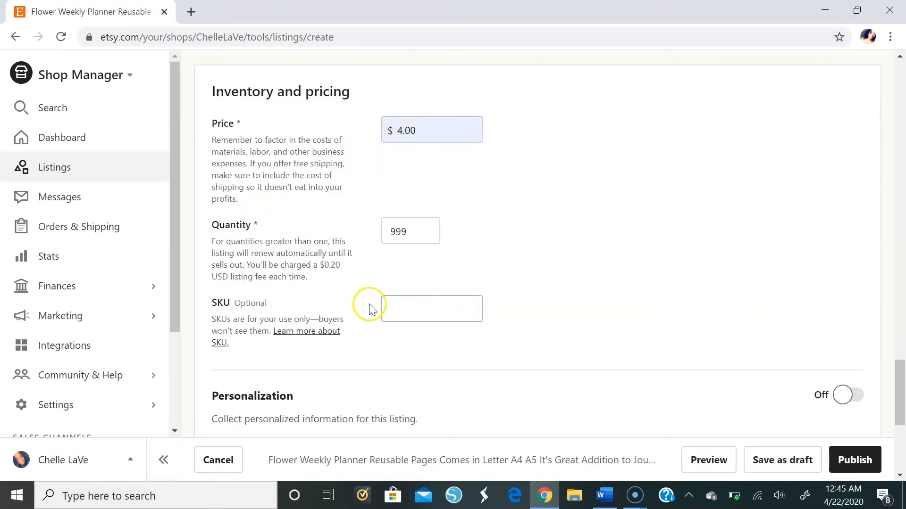
{"action": "left_click", "coordinate": [445, 306]}
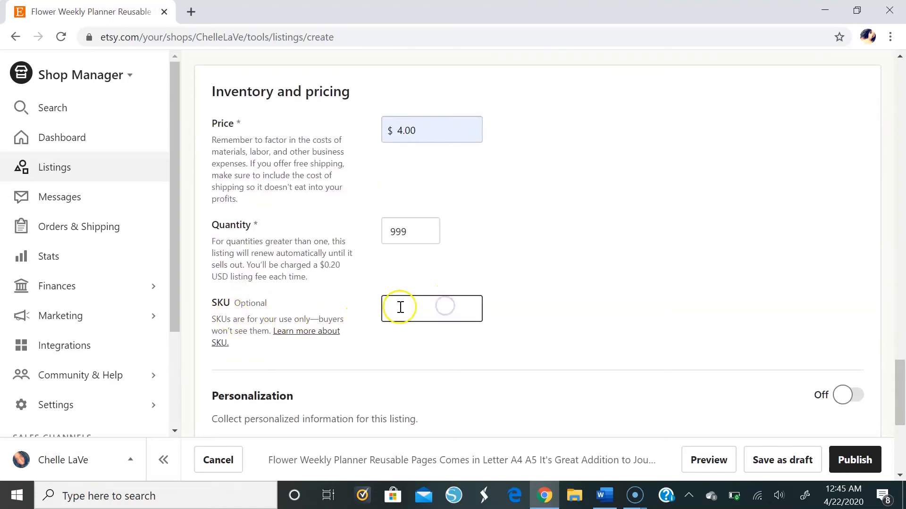
Turn on personalization to examine its buyer instruction and character limit settings, and turn it back off.
{"action": "scroll", "coordinate": [570, 246], "scroll_direction": "down", "scroll_amount": 3}
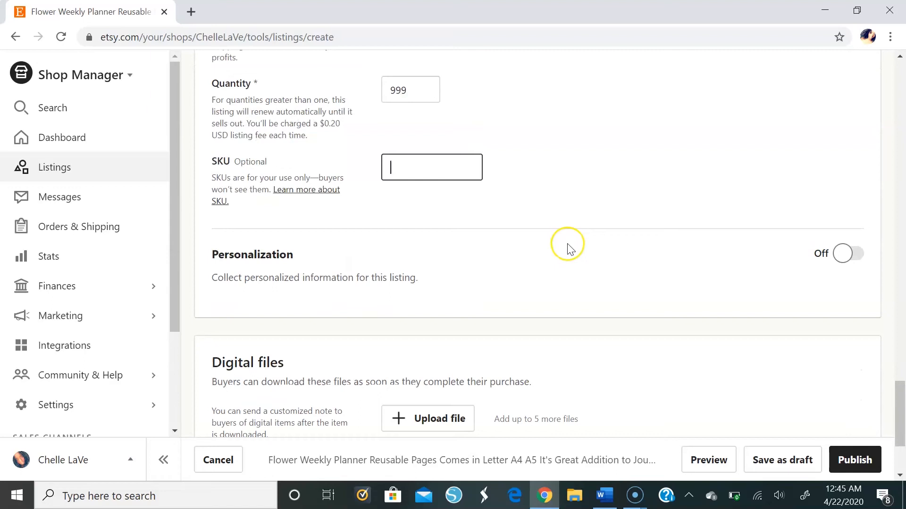
{"action": "scroll", "coordinate": [569, 248], "scroll_direction": "down", "scroll_amount": 1}
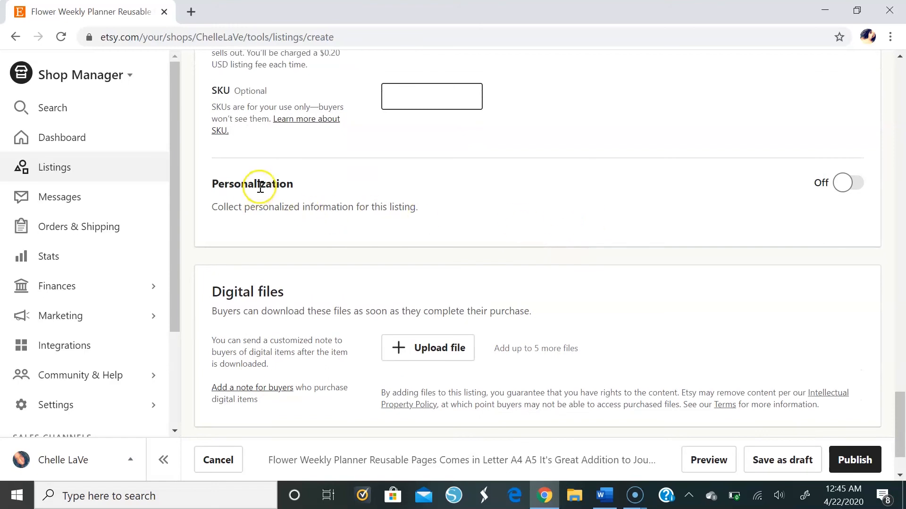
{"action": "left_click", "coordinate": [842, 183]}
{"action": "scroll", "coordinate": [366, 229], "scroll_direction": "down", "scroll_amount": 1}
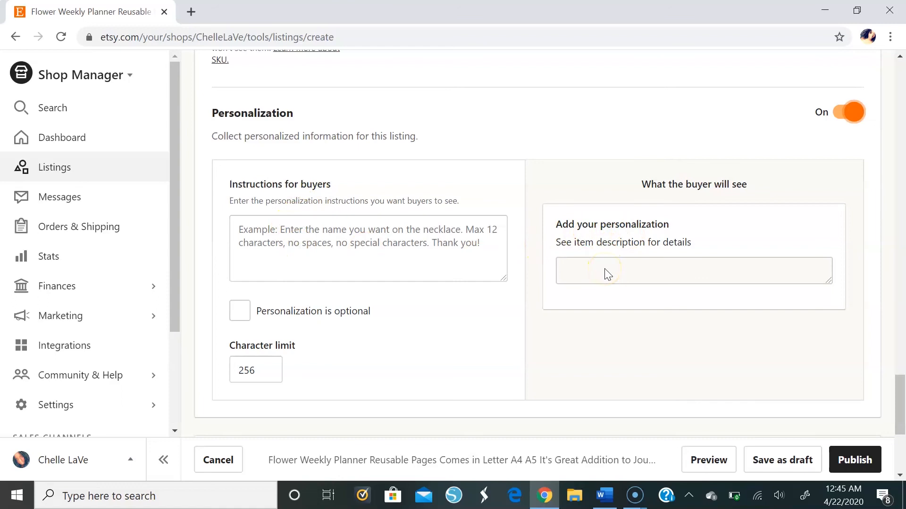
{"action": "left_click", "coordinate": [847, 114]}
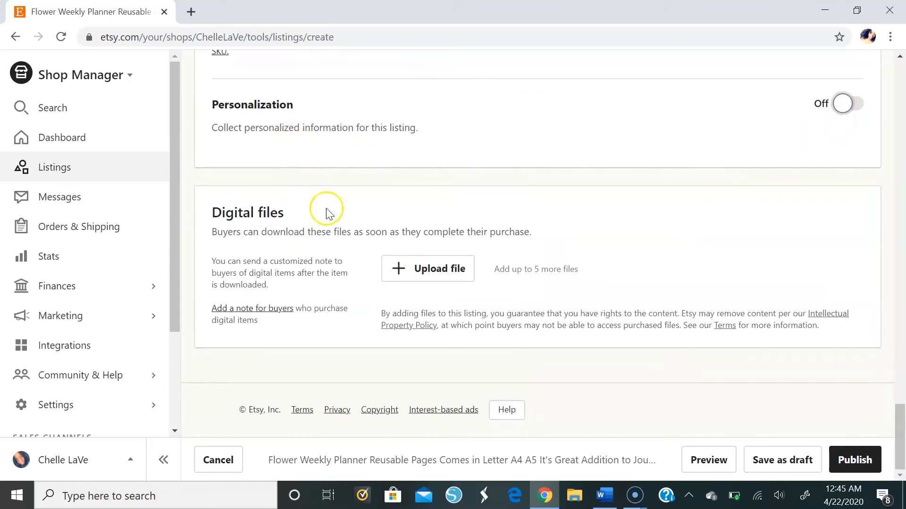
Upload the Weekly Planner Pages Coral zip file from the Planner folder as the listing's digital file.
{"action": "left_click", "coordinate": [419, 274]}
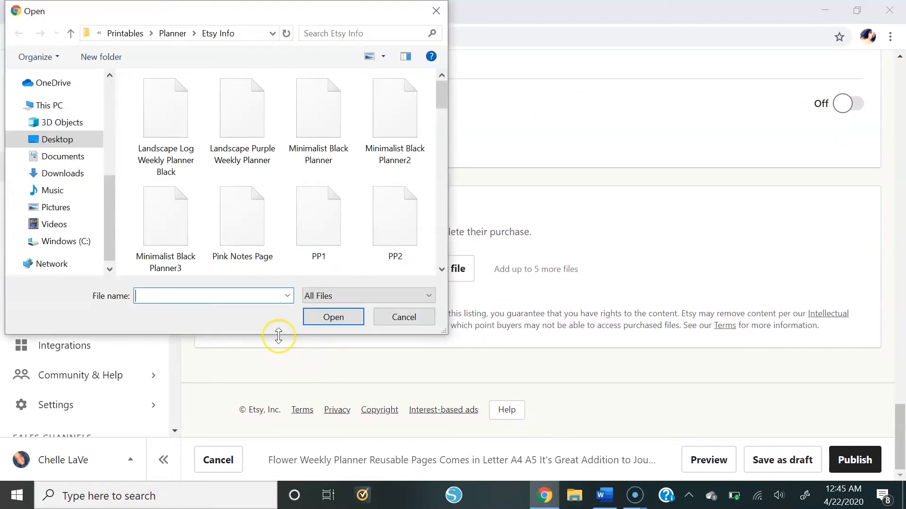
{"action": "left_click", "coordinate": [171, 33]}
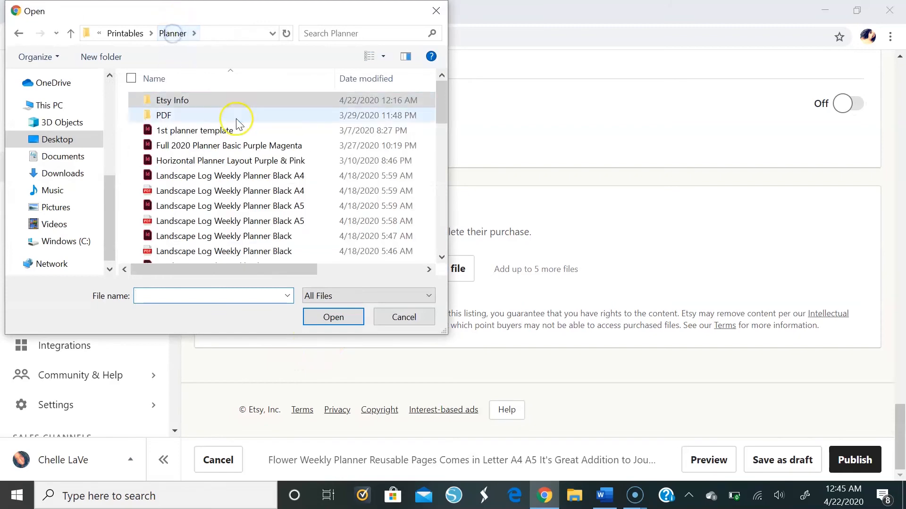
{"action": "scroll", "coordinate": [261, 195], "scroll_direction": "down", "scroll_amount": 2}
{"action": "scroll", "coordinate": [261, 195], "scroll_direction": "down", "scroll_amount": 4}
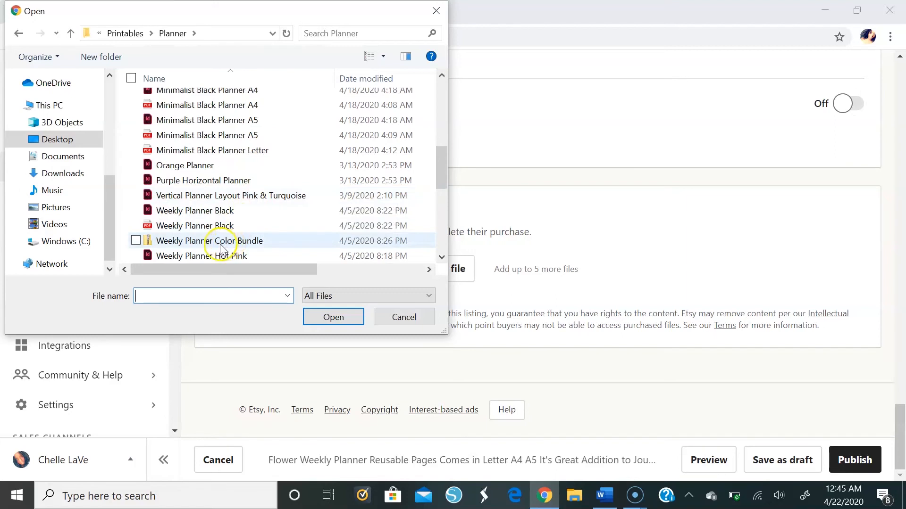
{"action": "scroll", "coordinate": [219, 248], "scroll_direction": "down", "scroll_amount": 3}
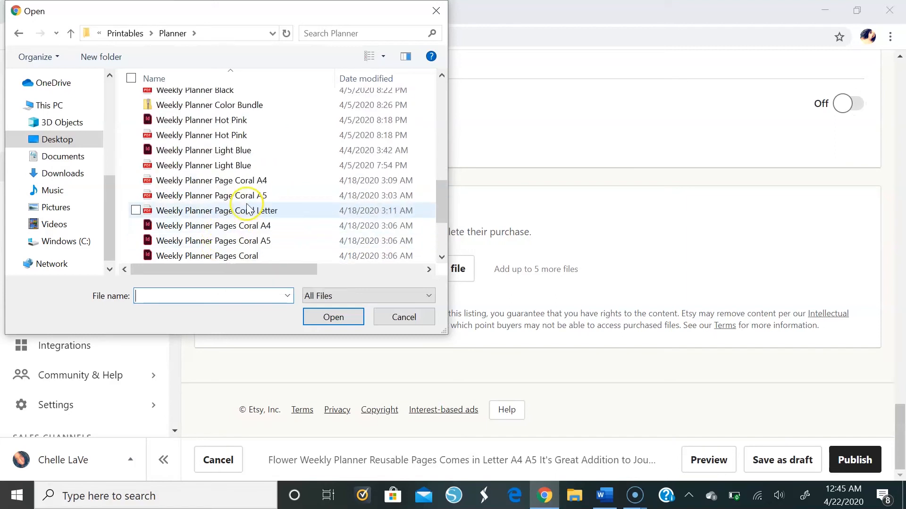
{"action": "scroll", "coordinate": [249, 209], "scroll_direction": "down", "scroll_amount": 2}
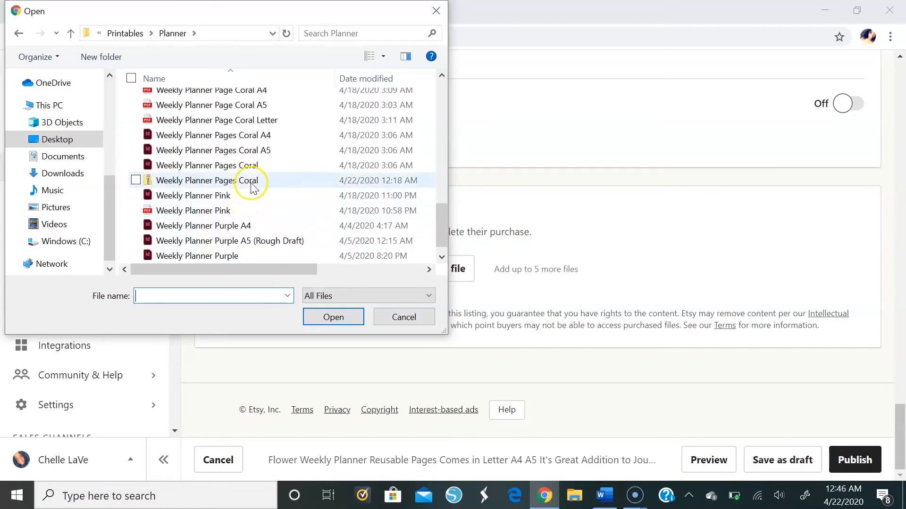
{"action": "left_click", "coordinate": [251, 183]}
{"action": "left_click", "coordinate": [324, 318]}
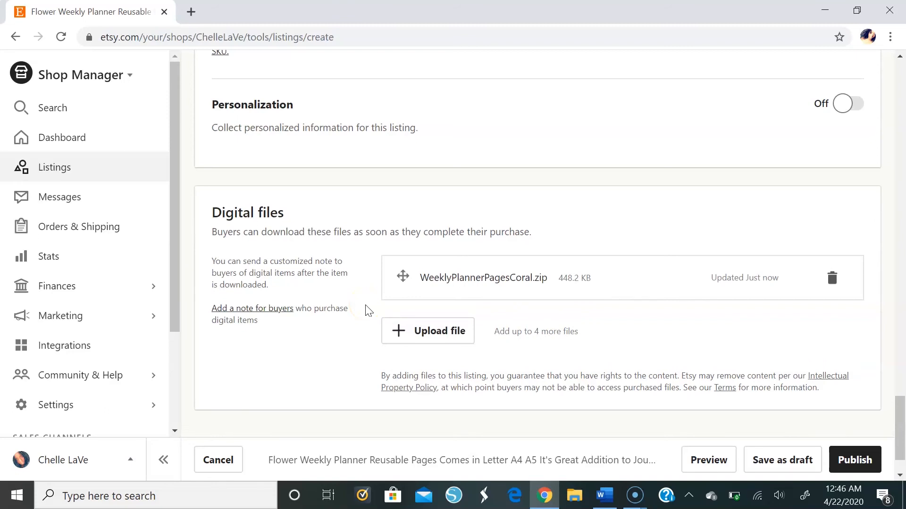
Open the preview of the new listing and dismiss the notice about required fields.
{"action": "scroll", "coordinate": [367, 312], "scroll_direction": "down", "scroll_amount": 1}
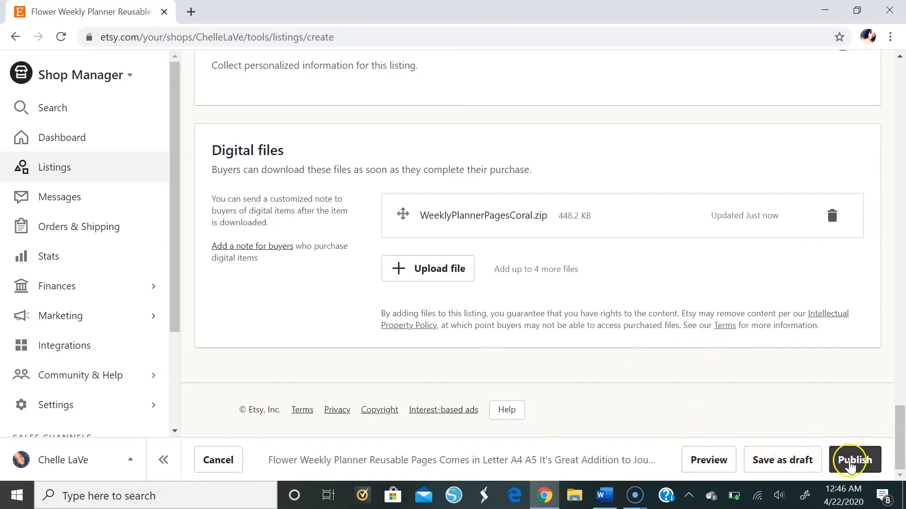
{"action": "left_click", "coordinate": [716, 466]}
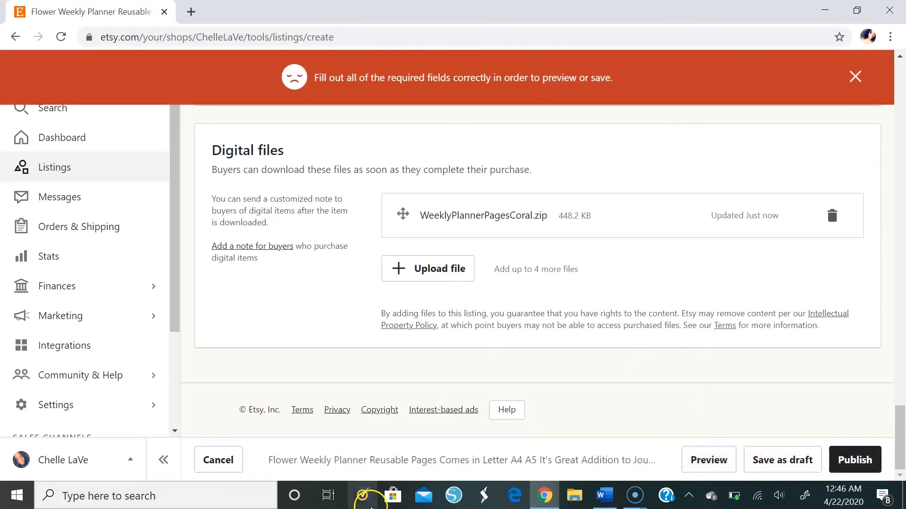
{"action": "left_click", "coordinate": [698, 459]}
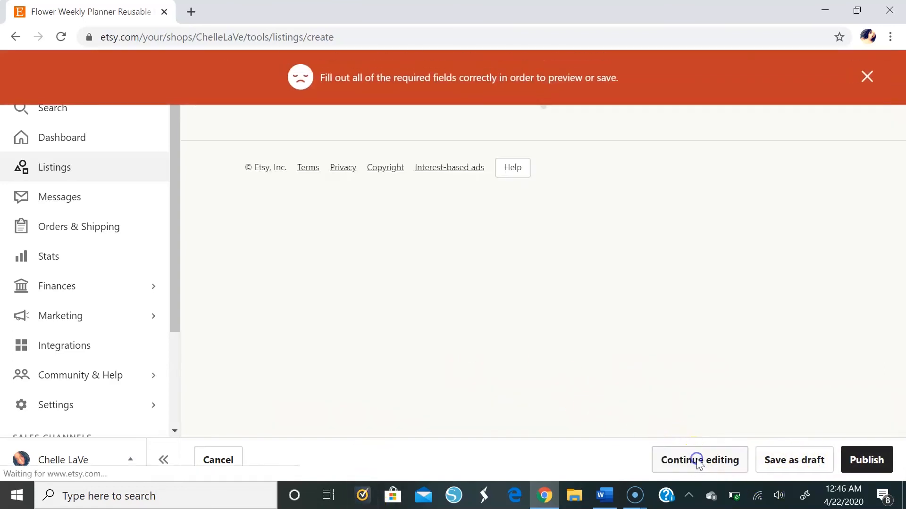
{"action": "left_click", "coordinate": [867, 76]}
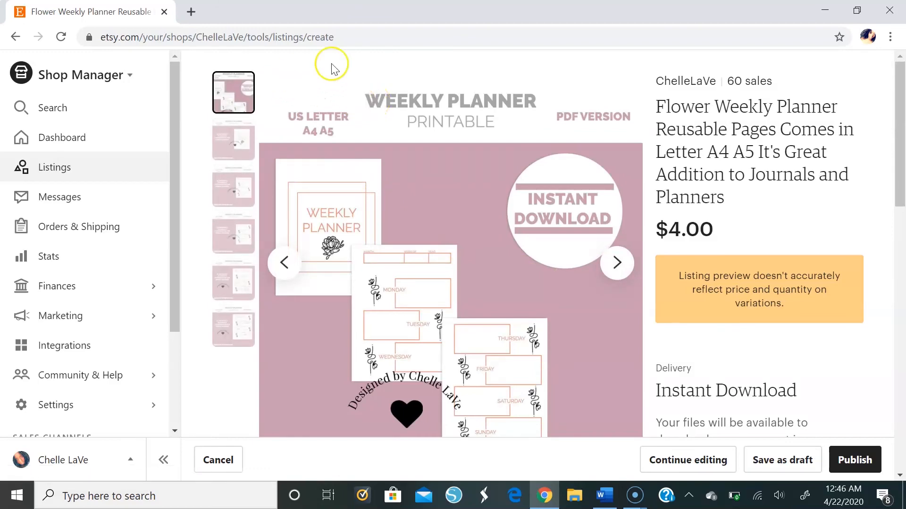
Review the previewed listing's title, price, delivery details, materials, description and related shop items.
{"action": "scroll", "coordinate": [778, 136], "scroll_direction": "down", "scroll_amount": 4}
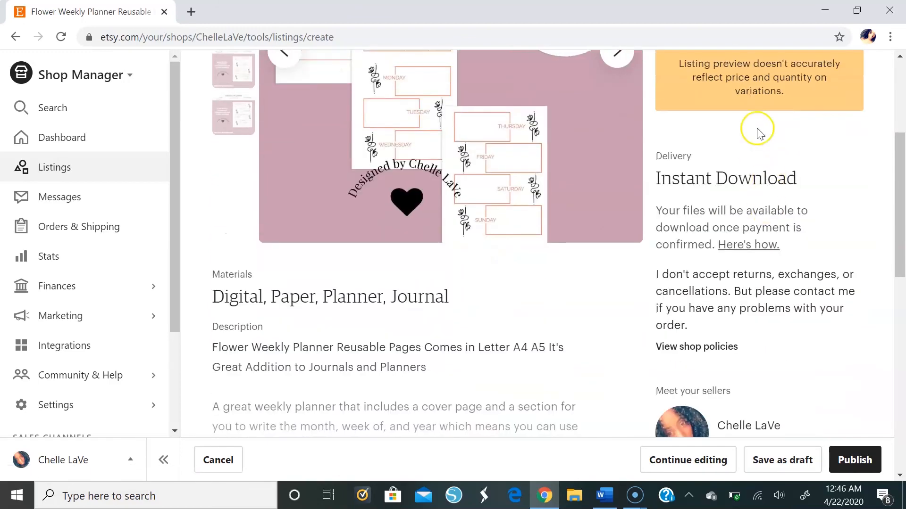
{"action": "scroll", "coordinate": [665, 130], "scroll_direction": "down", "scroll_amount": 3}
{"action": "scroll", "coordinate": [620, 175], "scroll_direction": "down", "scroll_amount": 3}
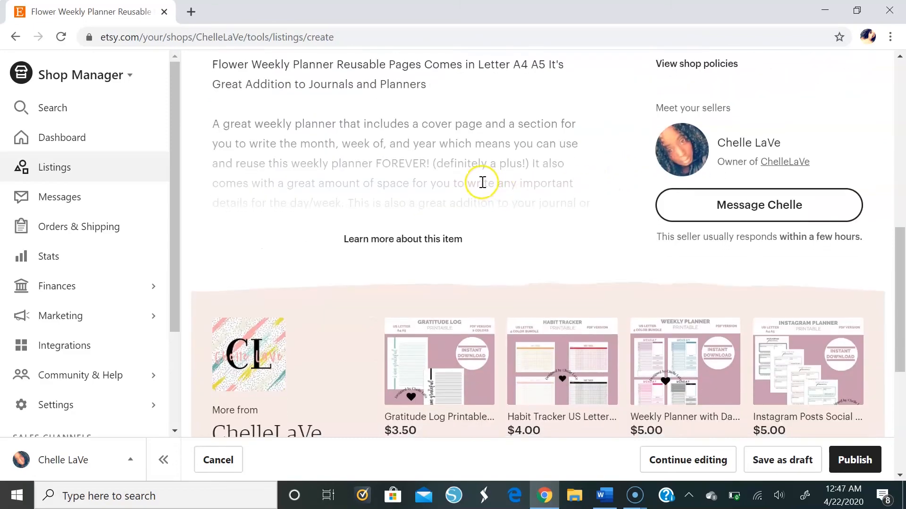
{"action": "scroll", "coordinate": [485, 182], "scroll_direction": "down", "scroll_amount": 5}
{"action": "scroll", "coordinate": [593, 269], "scroll_direction": "up", "scroll_amount": 15}
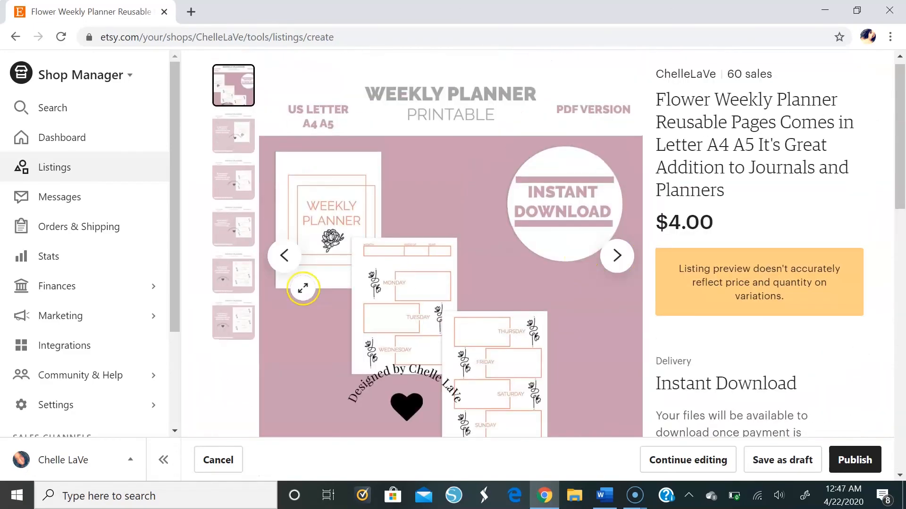
{"action": "scroll", "coordinate": [325, 210], "scroll_direction": "down", "scroll_amount": 2}
{"action": "scroll", "coordinate": [359, 185], "scroll_direction": "up", "scroll_amount": 2}
Go through all the listing photos in the preview, back around to the first one.
{"action": "left_click", "coordinate": [615, 270]}
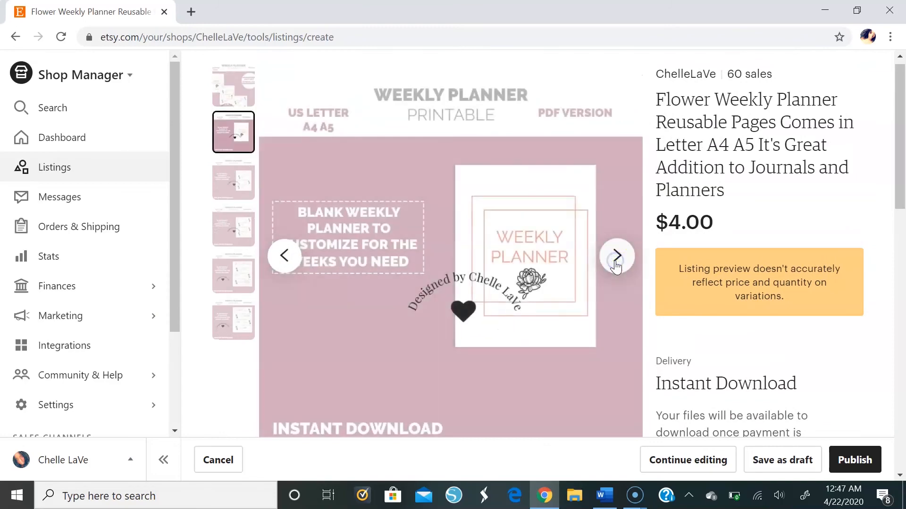
{"action": "left_click", "coordinate": [615, 265]}
{"action": "left_click", "coordinate": [615, 265]}
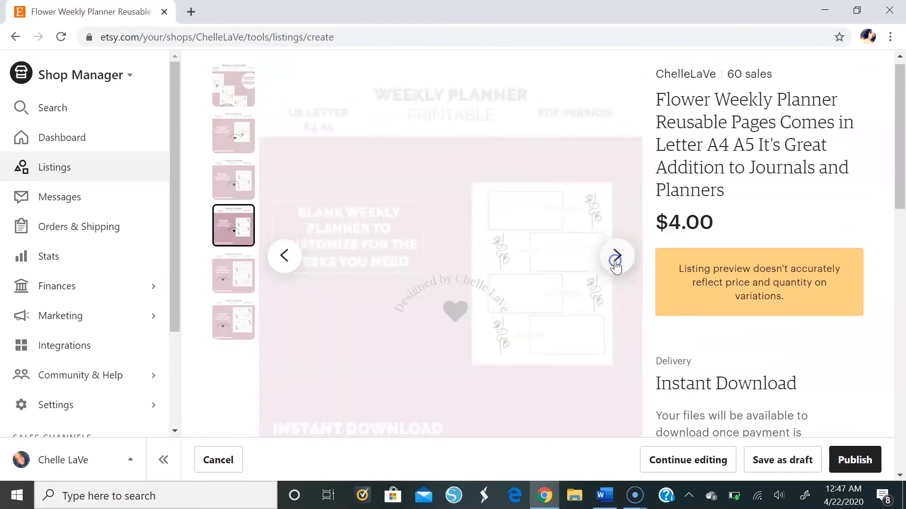
{"action": "left_click", "coordinate": [616, 265]}
{"action": "left_click", "coordinate": [615, 266]}
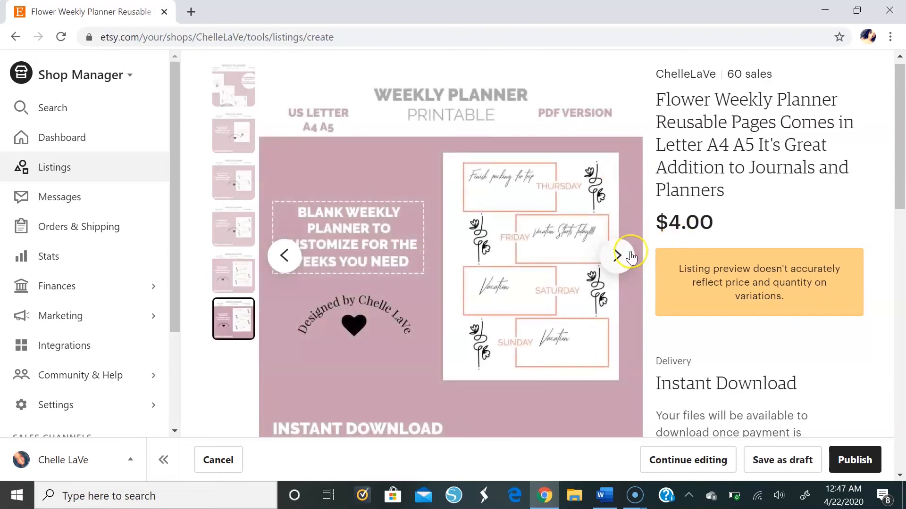
{"action": "left_click", "coordinate": [627, 259]}
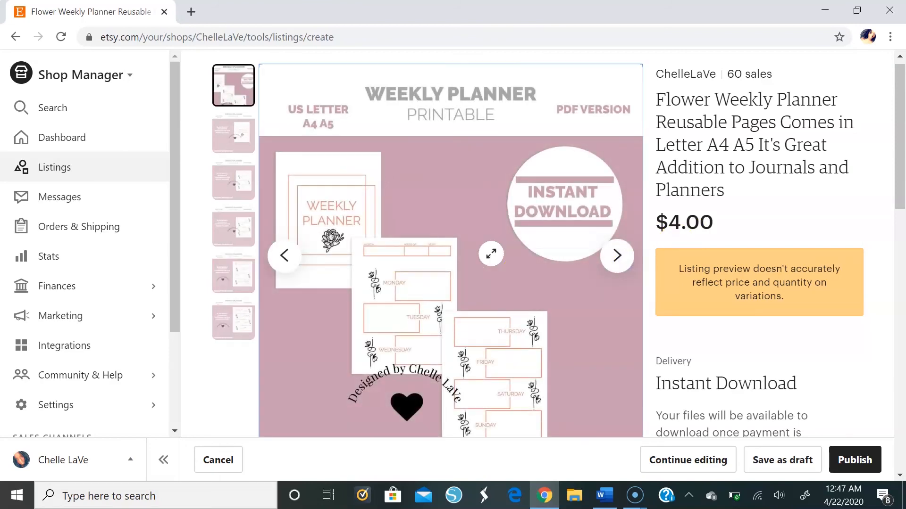
View the first listing photo enlarged, look it over from end to end, and close the enlarged view.
{"action": "left_click", "coordinate": [490, 254]}
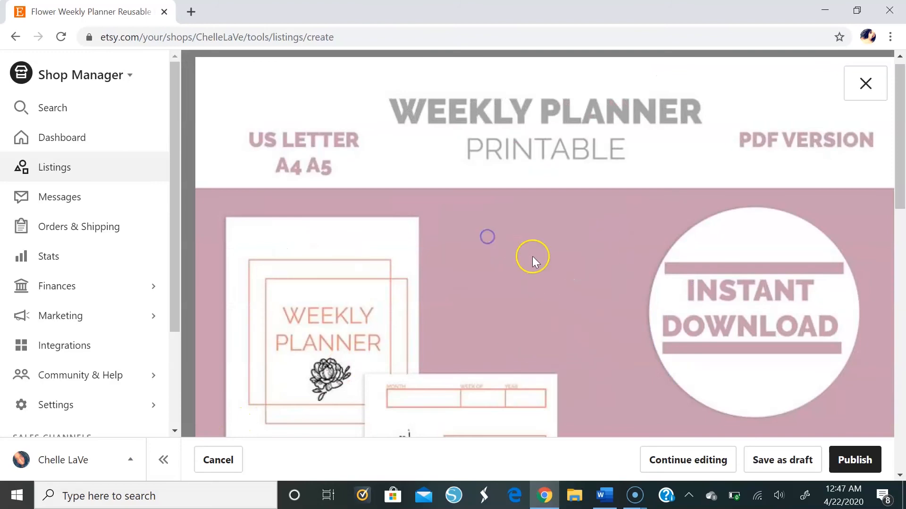
{"action": "scroll", "coordinate": [532, 256], "scroll_direction": "down", "scroll_amount": 10}
{"action": "scroll", "coordinate": [538, 254], "scroll_direction": "up", "scroll_amount": 10}
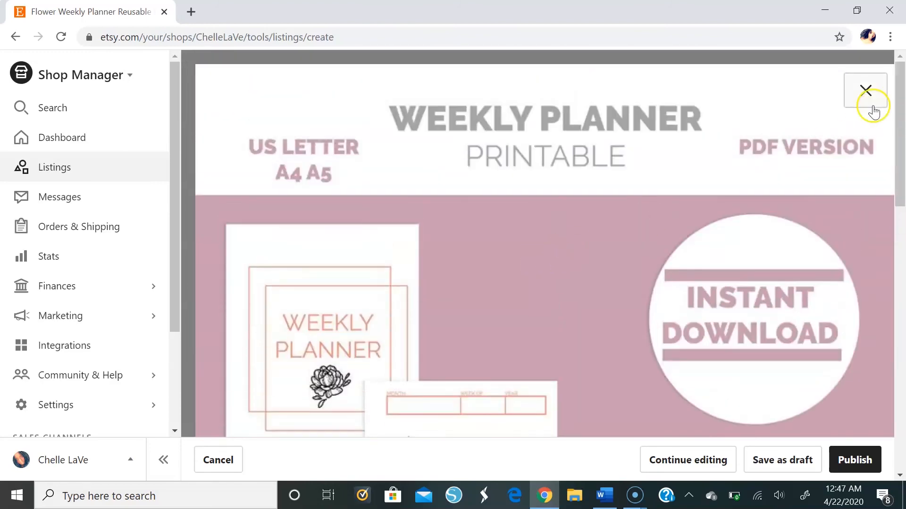
{"action": "left_click", "coordinate": [872, 92]}
{"action": "scroll", "coordinate": [764, 214], "scroll_direction": "down", "scroll_amount": 3}
{"action": "scroll", "coordinate": [755, 213], "scroll_direction": "up", "scroll_amount": 3}
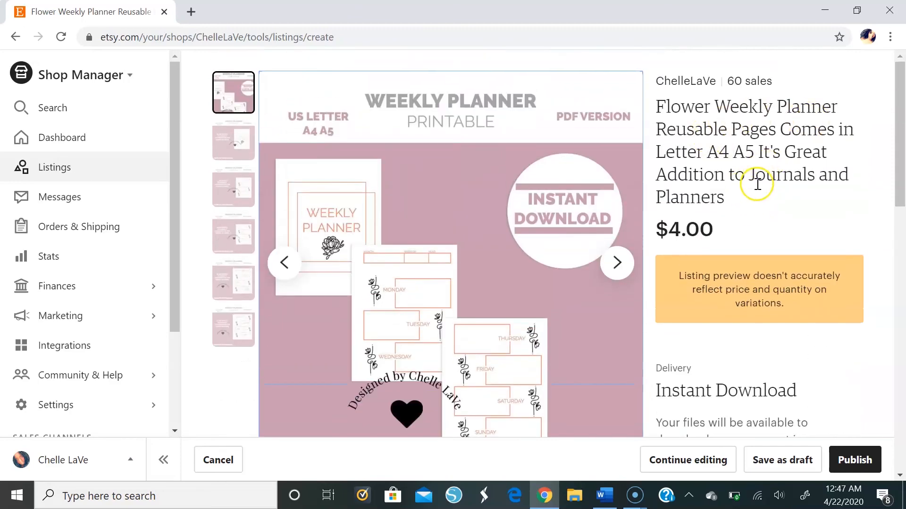
Check the rest of the preview and publish the listing with automatic renewal left on.
{"action": "scroll", "coordinate": [755, 198], "scroll_direction": "down", "scroll_amount": 8}
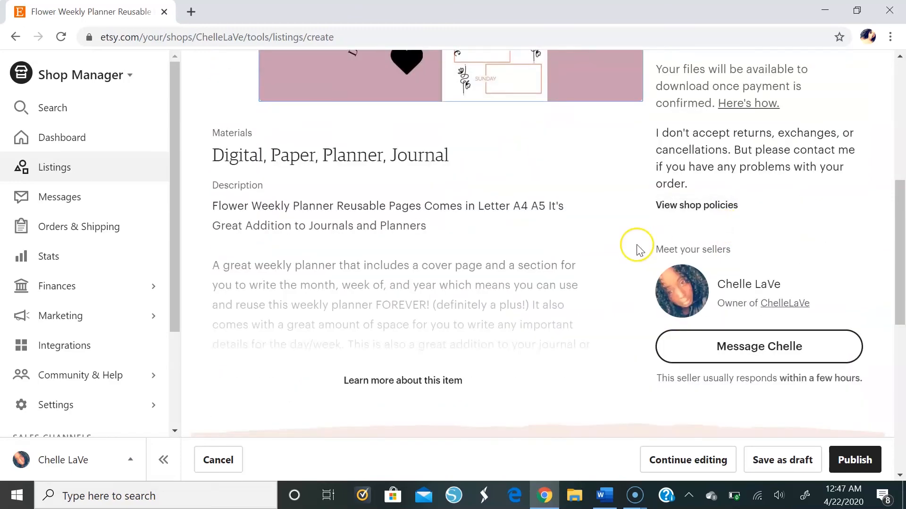
{"action": "scroll", "coordinate": [722, 369], "scroll_direction": "down", "scroll_amount": 6}
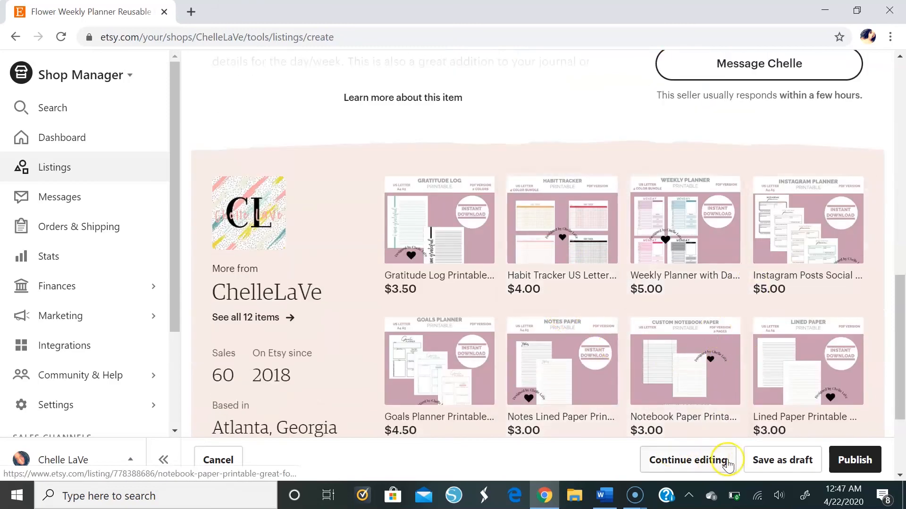
{"action": "left_click", "coordinate": [856, 461]}
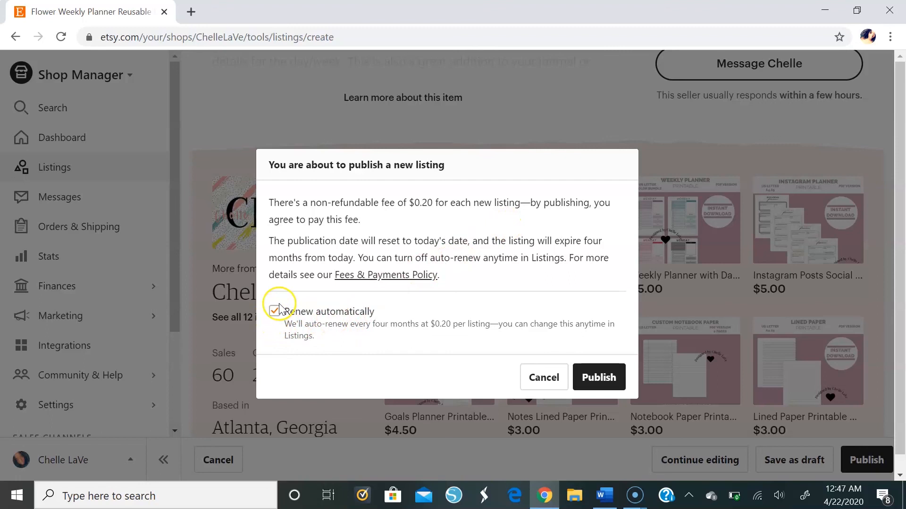
{"action": "left_click", "coordinate": [600, 379]}
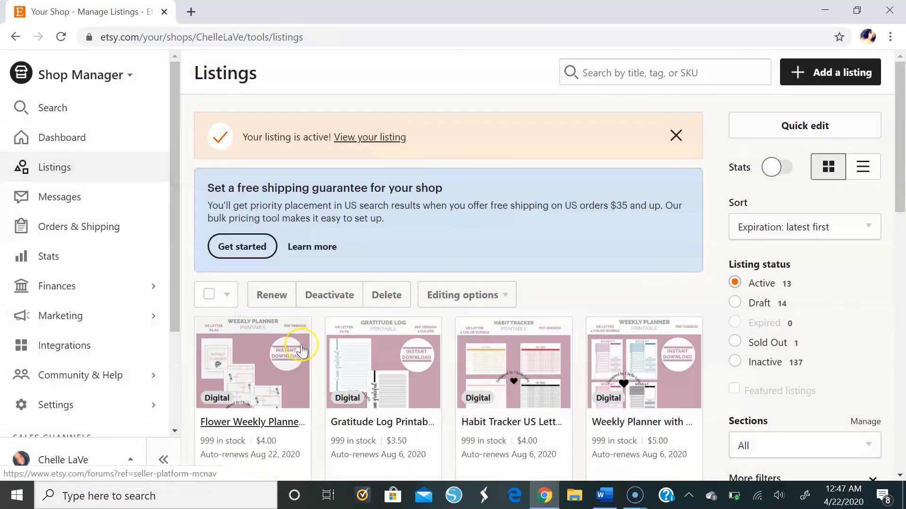
Look over the active listings and open the shop's public Etsy storefront.
{"action": "scroll", "coordinate": [722, 259], "scroll_direction": "down", "scroll_amount": 1}
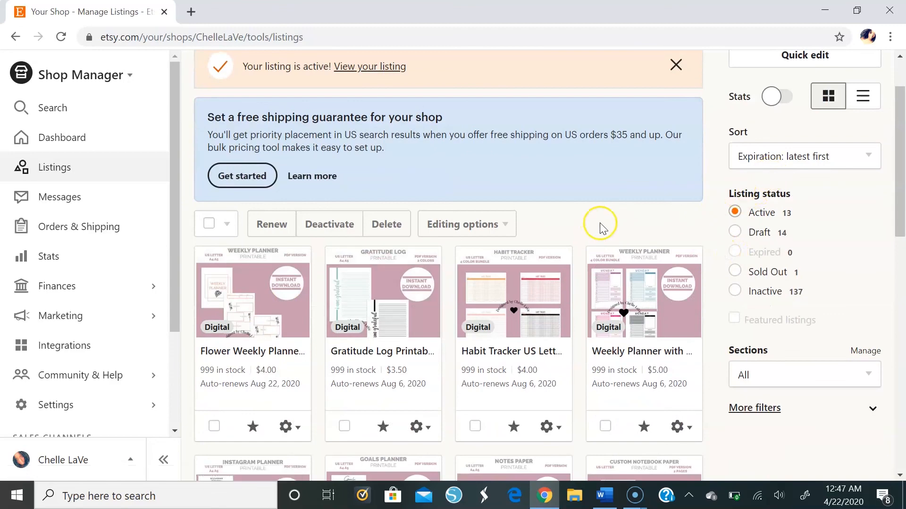
{"action": "scroll", "coordinate": [73, 462], "scroll_direction": "down", "scroll_amount": 2}
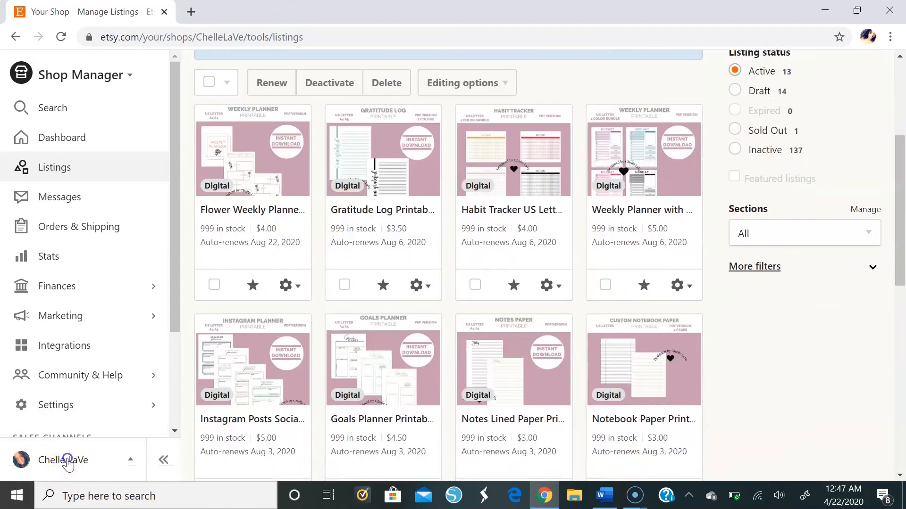
{"action": "left_click", "coordinate": [69, 464]}
{"action": "left_click", "coordinate": [71, 456]}
{"action": "scroll", "coordinate": [90, 382], "scroll_direction": "down", "scroll_amount": 3}
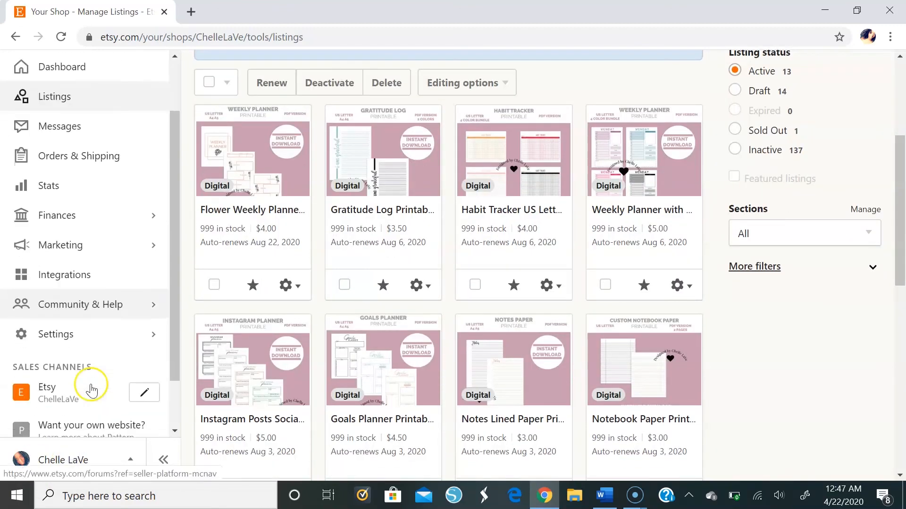
{"action": "left_click", "coordinate": [80, 336]}
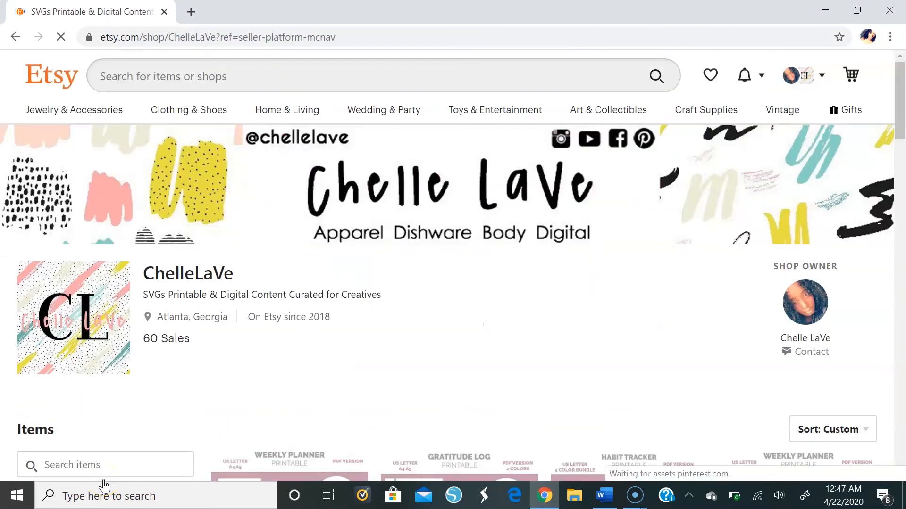
Find the Flower Weekly Planner among the storefront items and open its public listing page.
{"action": "scroll", "coordinate": [417, 226], "scroll_direction": "down", "scroll_amount": 3}
{"action": "scroll", "coordinate": [323, 176], "scroll_direction": "down", "scroll_amount": 4}
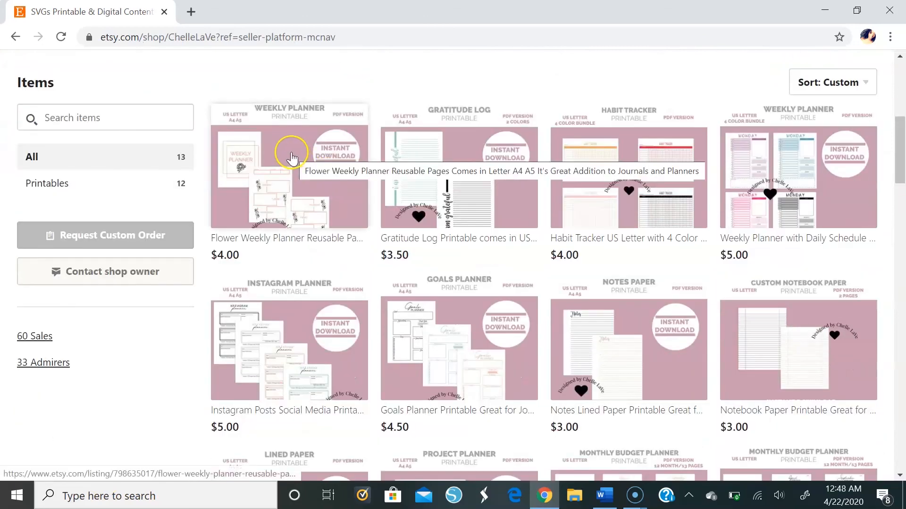
{"action": "left_click", "coordinate": [291, 156]}
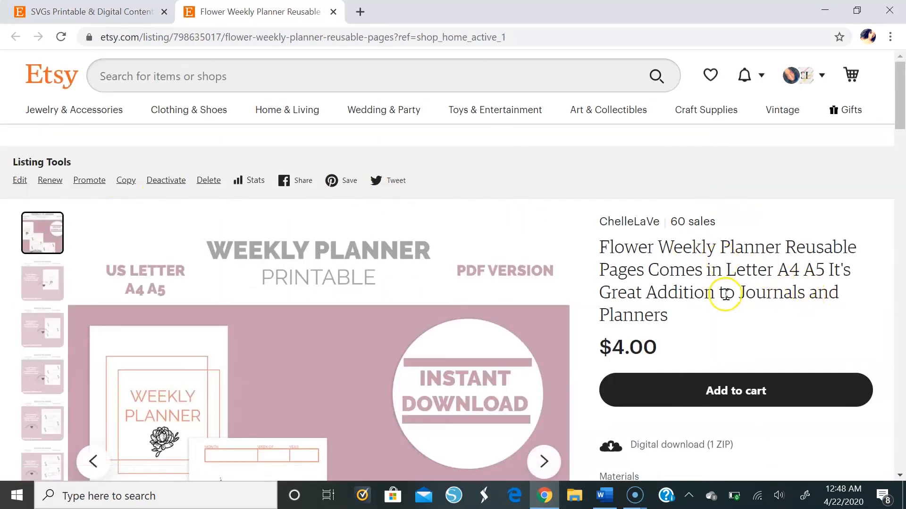
View the published listing's photos one after another, from the cover page to the filled-in Thursday to Sunday page.
{"action": "scroll", "coordinate": [622, 260], "scroll_direction": "down", "scroll_amount": 3}
{"action": "left_click", "coordinate": [36, 142]}
{"action": "scroll", "coordinate": [37, 137], "scroll_direction": "down", "scroll_amount": 1}
{"action": "left_click", "coordinate": [44, 114]}
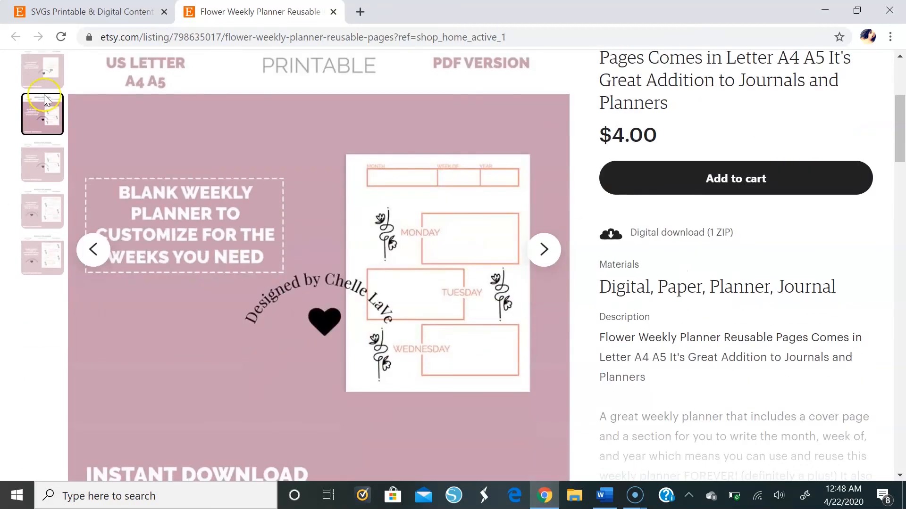
{"action": "left_click", "coordinate": [43, 161]}
{"action": "left_click", "coordinate": [43, 211]}
{"action": "left_click", "coordinate": [41, 257]}
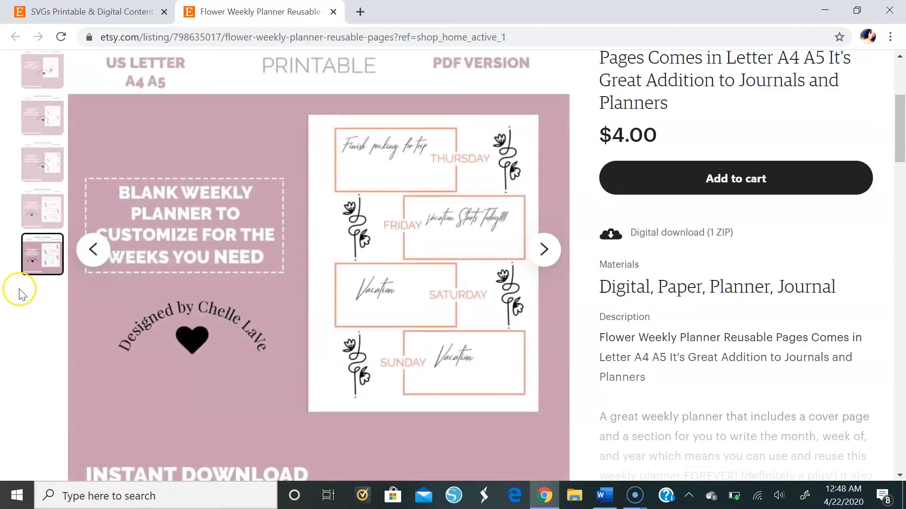
Expand the published listing's full description, read through the page down to the suggested items, and return to its beginning.
{"action": "scroll", "coordinate": [741, 311], "scroll_direction": "down", "scroll_amount": 2}
{"action": "scroll", "coordinate": [707, 212], "scroll_direction": "up", "scroll_amount": 4}
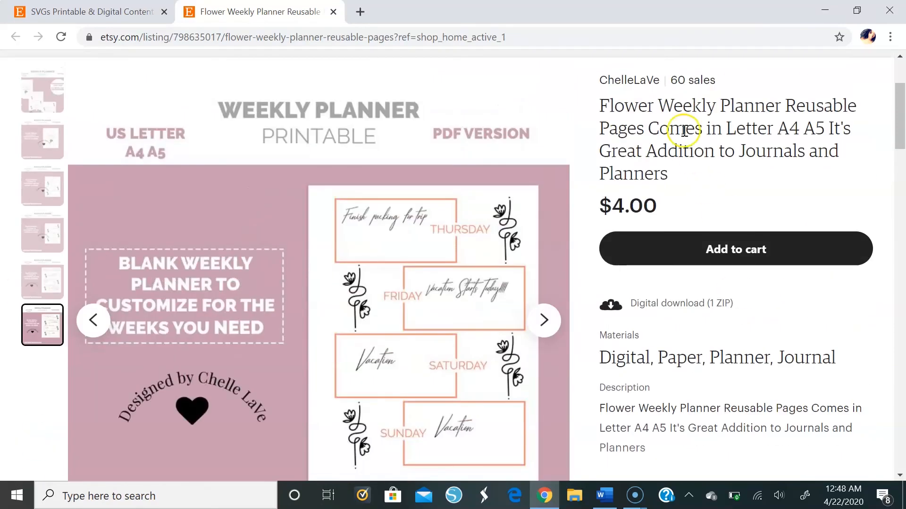
{"action": "scroll", "coordinate": [802, 189], "scroll_direction": "down", "scroll_amount": 4}
{"action": "left_click", "coordinate": [724, 369]}
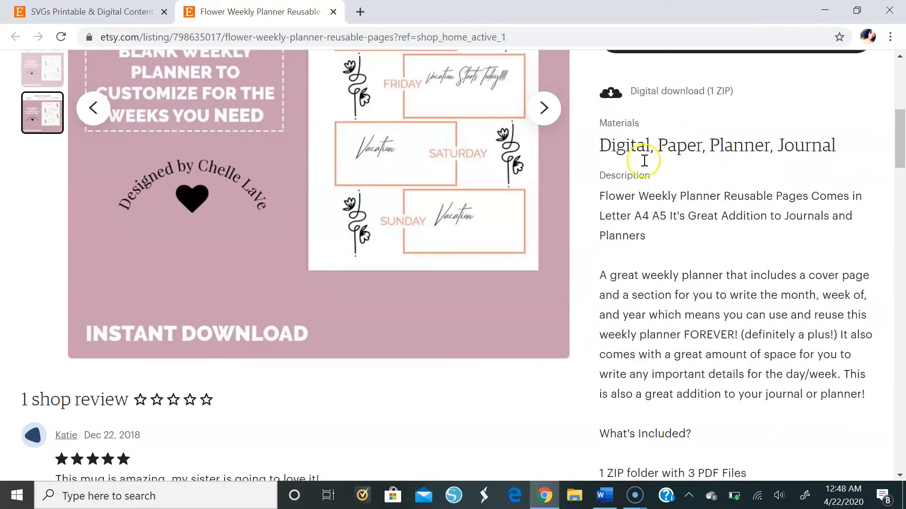
{"action": "scroll", "coordinate": [668, 229], "scroll_direction": "down", "scroll_amount": 12}
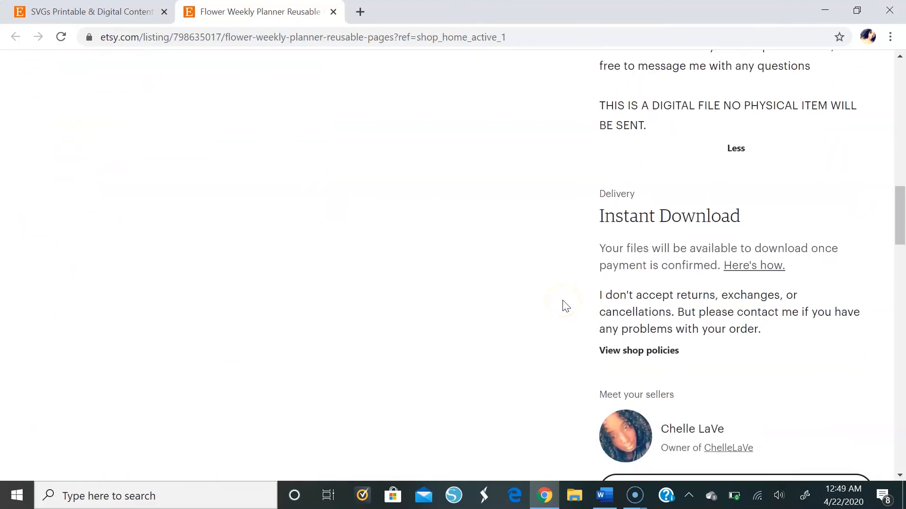
{"action": "scroll", "coordinate": [167, 295], "scroll_direction": "down", "scroll_amount": 15}
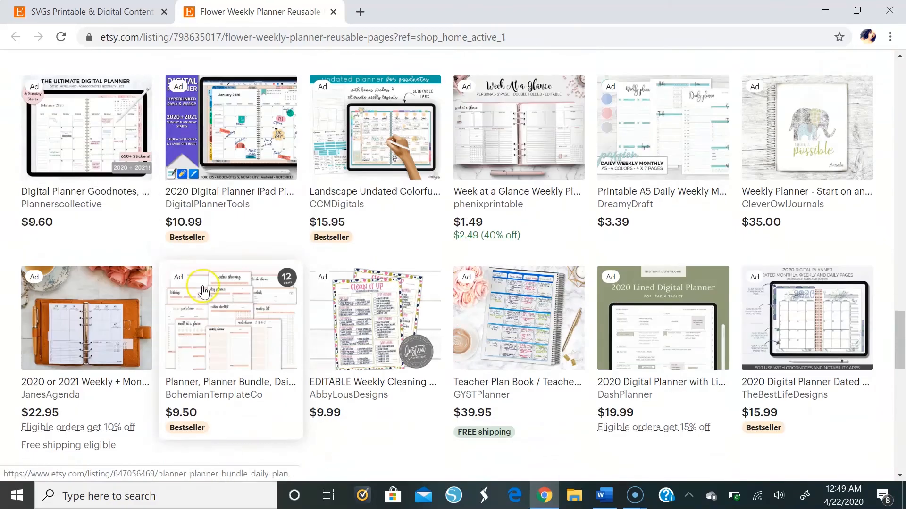
{"action": "left_click_drag", "start_coordinate": [901, 325], "coordinate": [901, 73]}
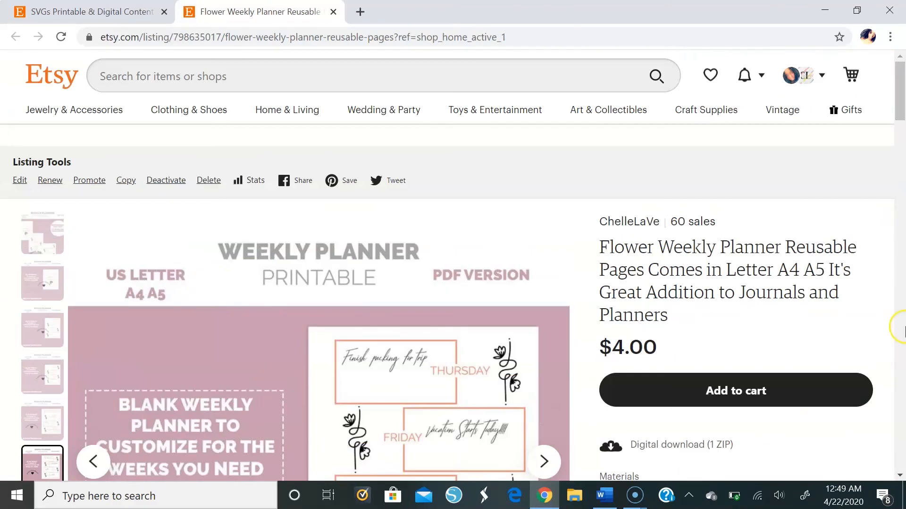
{"action": "left_click", "coordinate": [23, 495]}
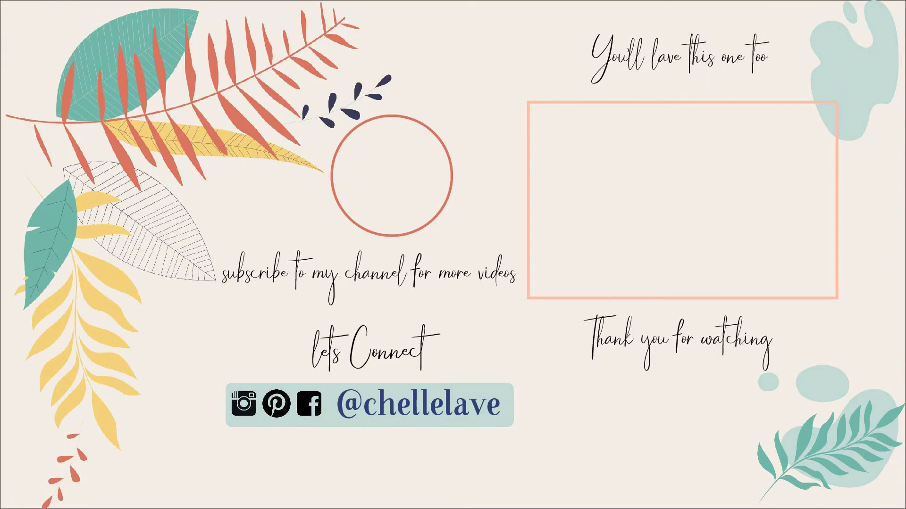